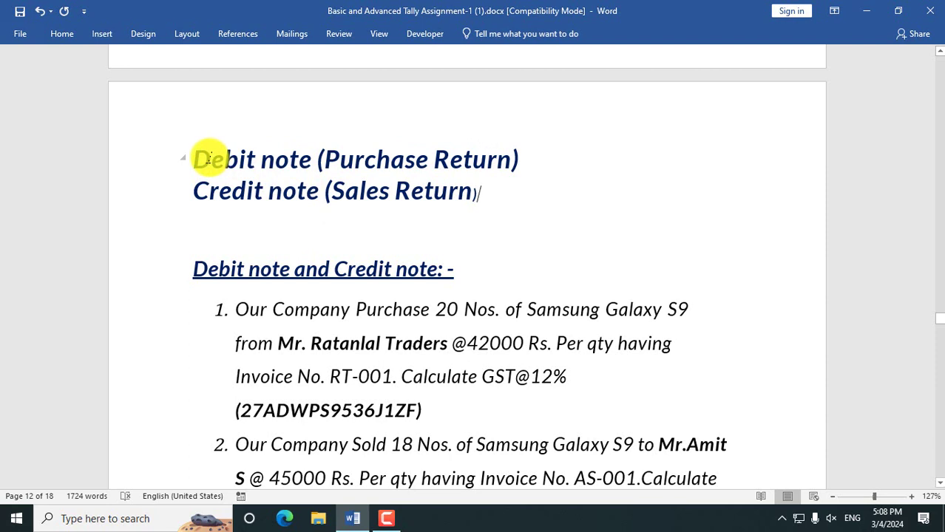
- Review the Debit note (Purchase Return) and Credit note (Sales Return) headings in the assignment
{"action": "left_click", "coordinate": [228, 204]}
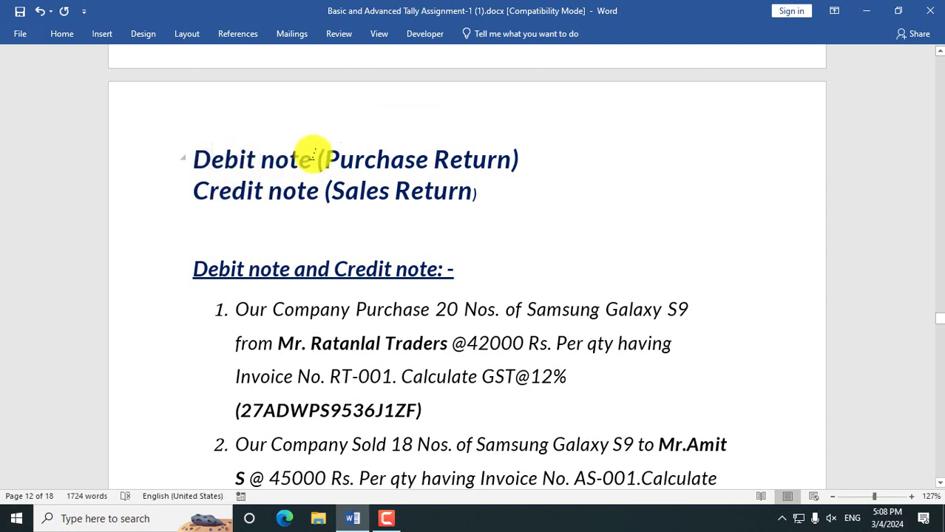
{"action": "left_click_drag", "start_coordinate": [317, 159], "coordinate": [500, 158]}
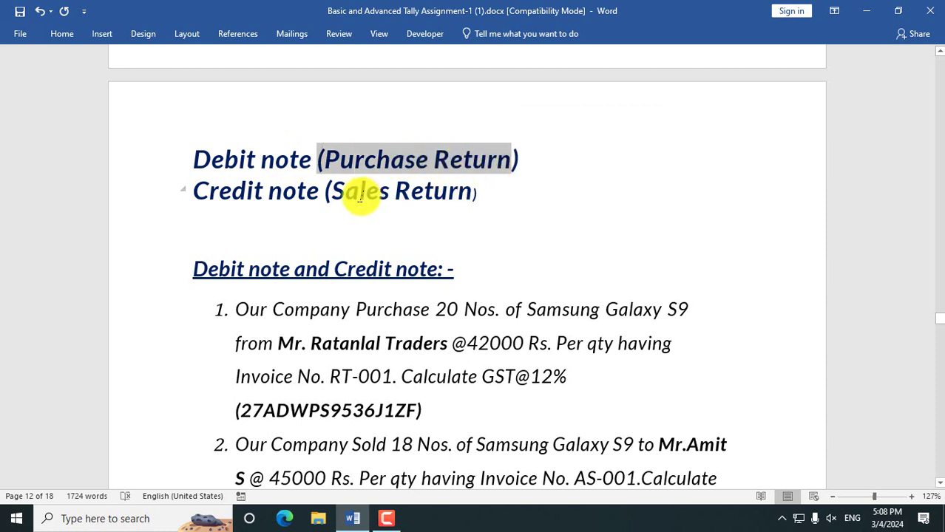
{"action": "left_click_drag", "start_coordinate": [348, 190], "coordinate": [470, 191]}
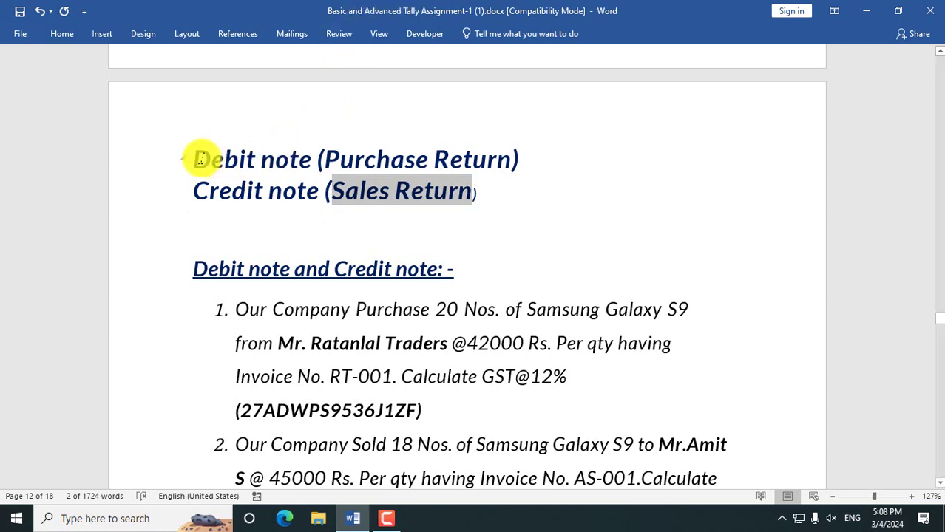
{"action": "left_click_drag", "start_coordinate": [218, 156], "coordinate": [315, 158]}
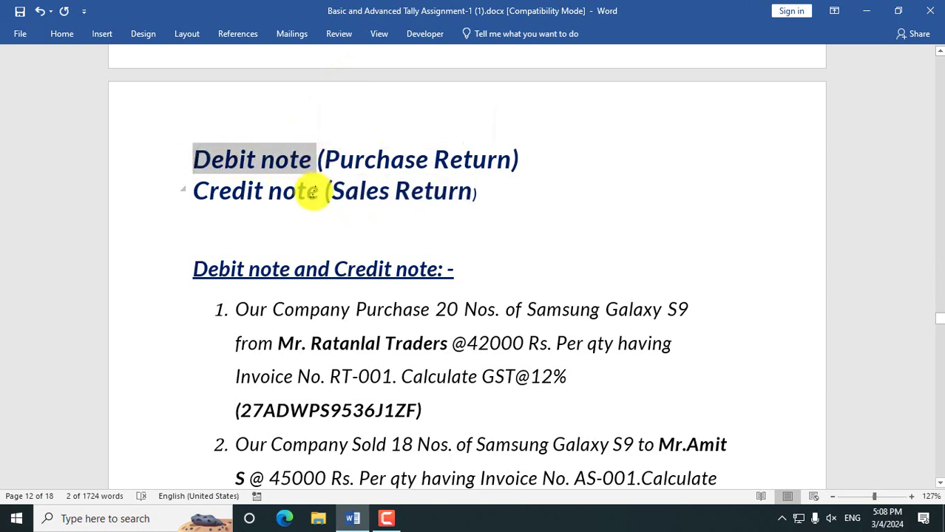
{"action": "left_click", "coordinate": [312, 192]}
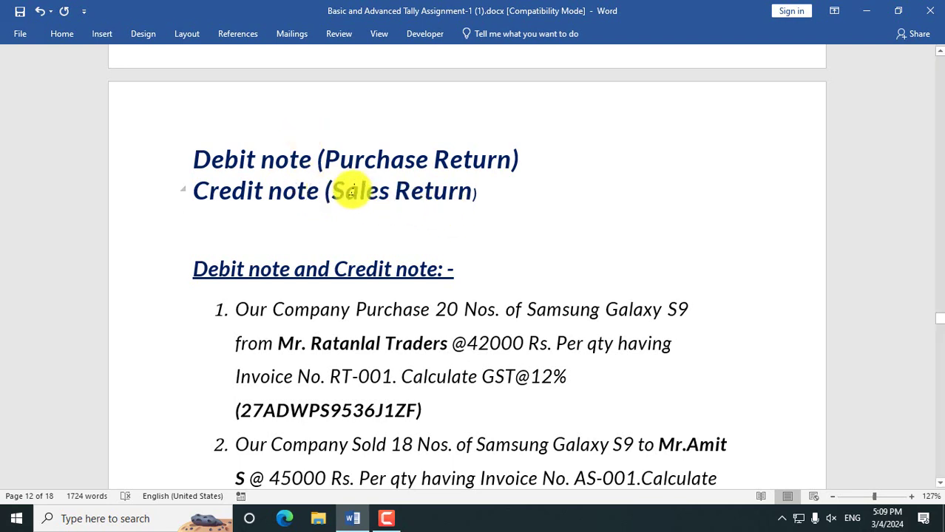
{"action": "left_click_drag", "start_coordinate": [332, 190], "coordinate": [470, 192]}
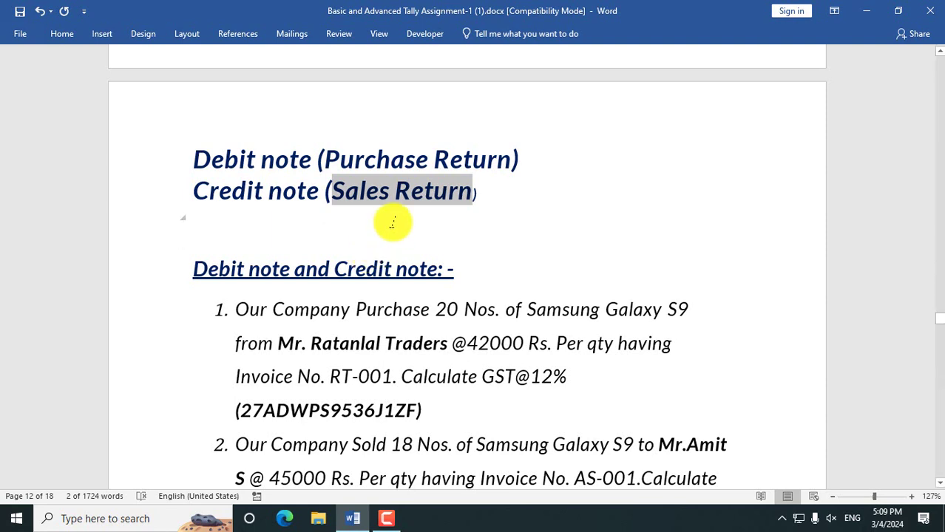
- Read through questions 1–3: the Ratanlal Traders purchase, the Samsung sale and the sales return
{"action": "scroll", "coordinate": [380, 226], "scroll_direction": "down", "scroll_amount": 5}
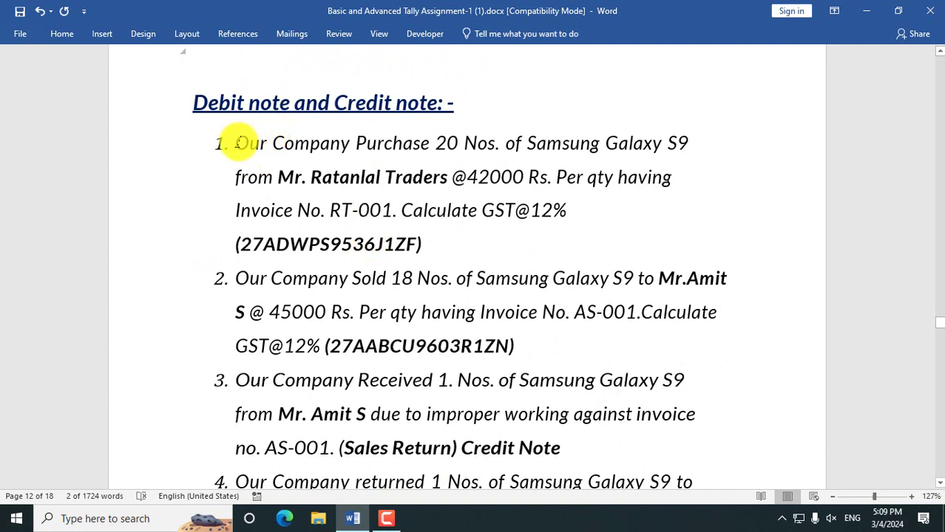
{"action": "left_click_drag", "start_coordinate": [236, 143], "coordinate": [432, 244]}
{"action": "left_click_drag", "start_coordinate": [237, 278], "coordinate": [510, 348]}
{"action": "scroll", "coordinate": [354, 327], "scroll_direction": "down", "scroll_amount": 2}
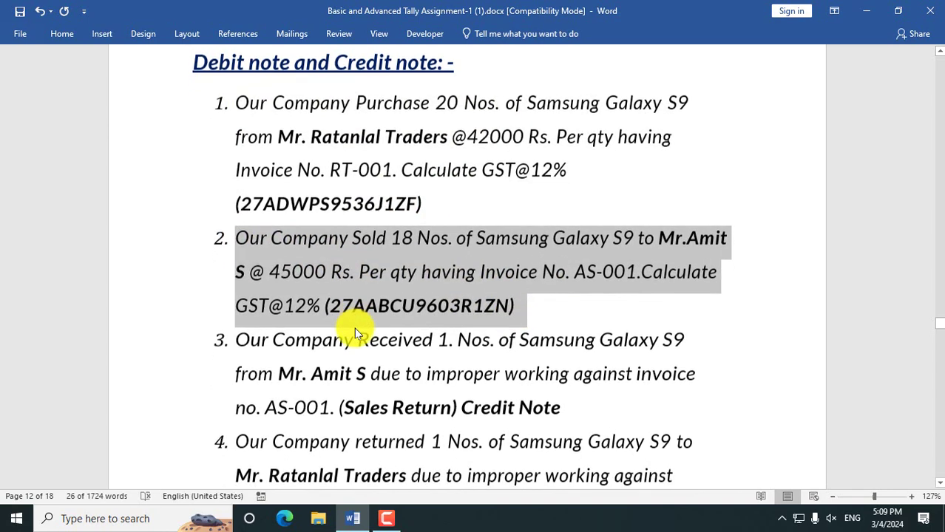
{"action": "left_click_drag", "start_coordinate": [237, 258], "coordinate": [566, 323]}
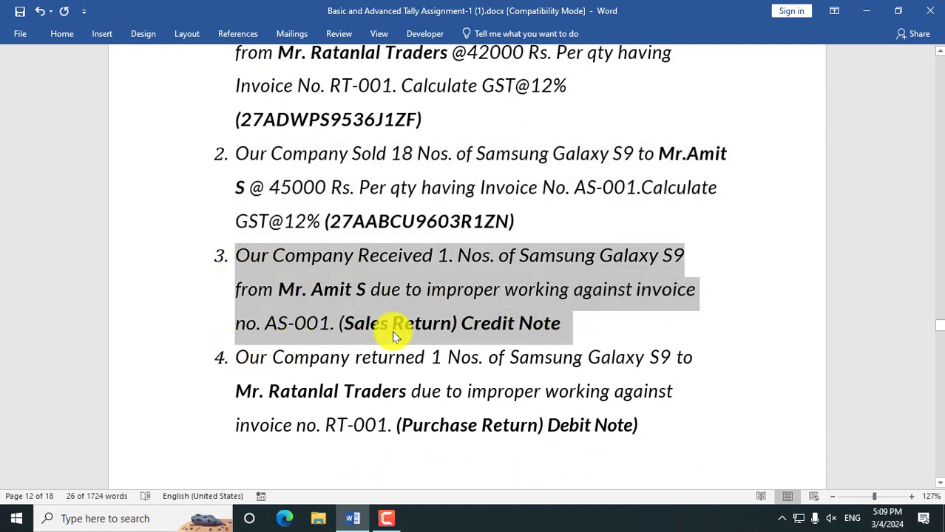
{"action": "scroll", "coordinate": [333, 295], "scroll_direction": "up", "scroll_amount": 3}
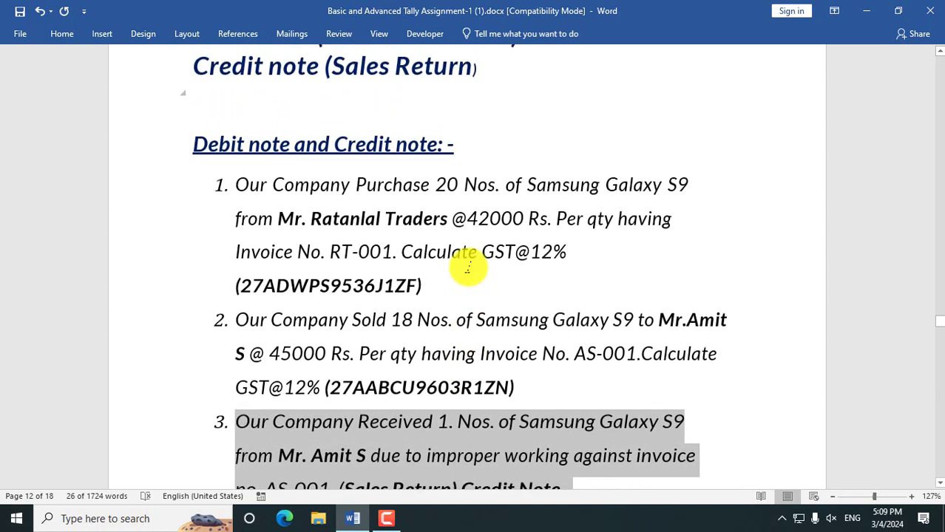
{"action": "scroll", "coordinate": [467, 266], "scroll_direction": "up", "scroll_amount": 1}
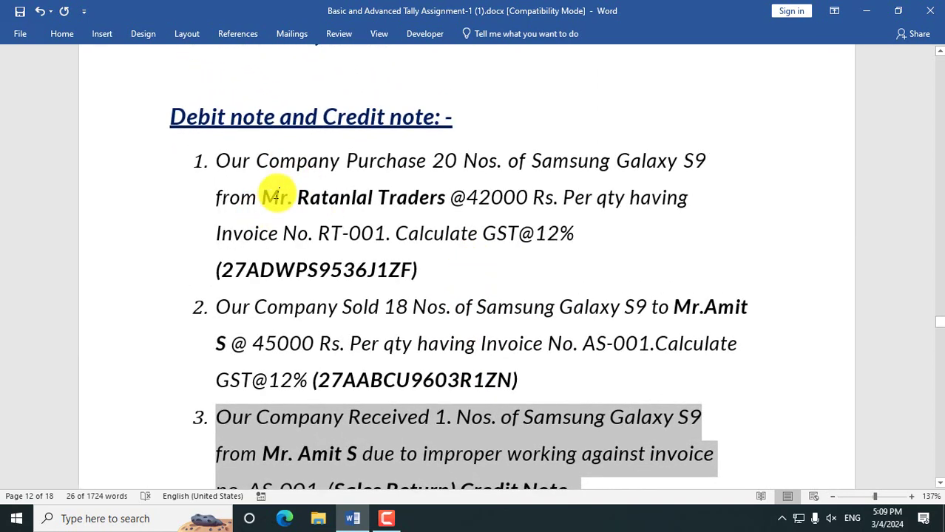
{"action": "left_click", "coordinate": [255, 190]}
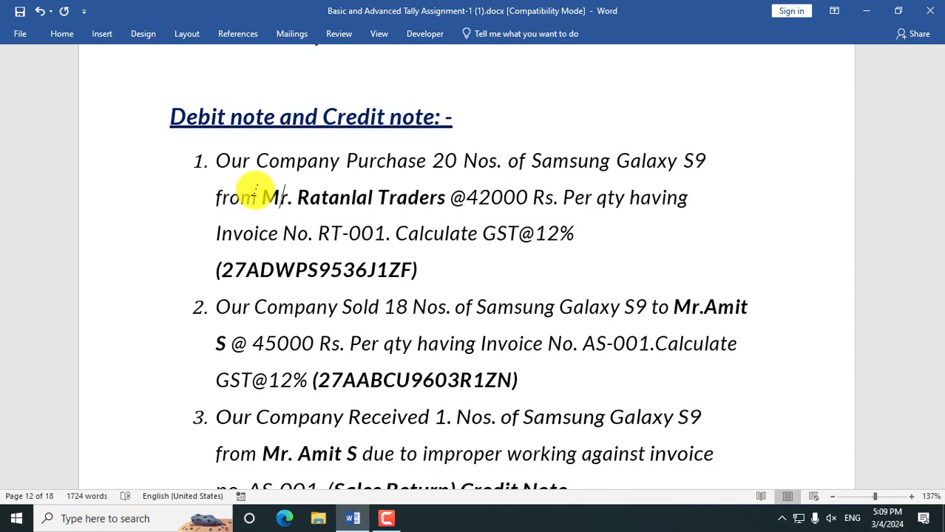
{"action": "scroll", "coordinate": [255, 192], "scroll_direction": "up", "scroll_amount": 1}
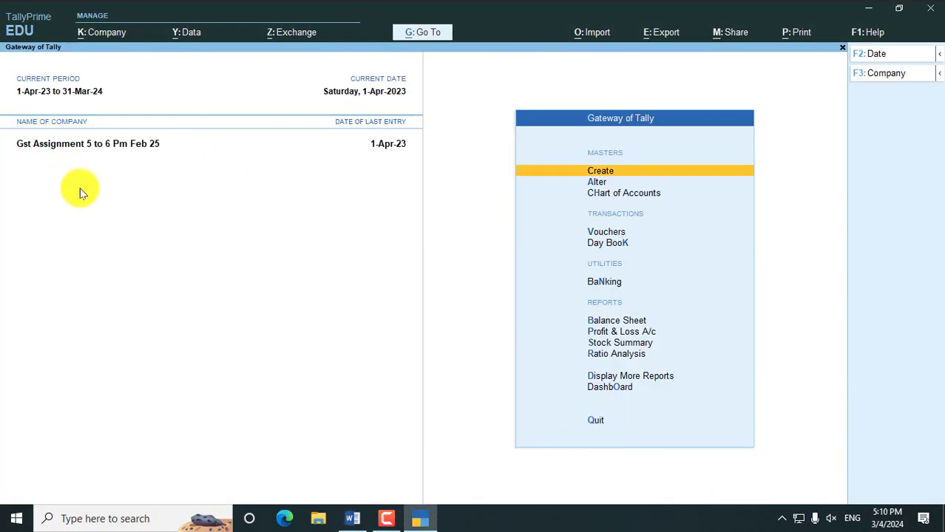
- Open voucher entry from Vouchers in the Gateway of Tally
{"action": "key", "text": "Down"}
{"action": "key", "text": "Down"}
{"action": "key", "text": "Down"}
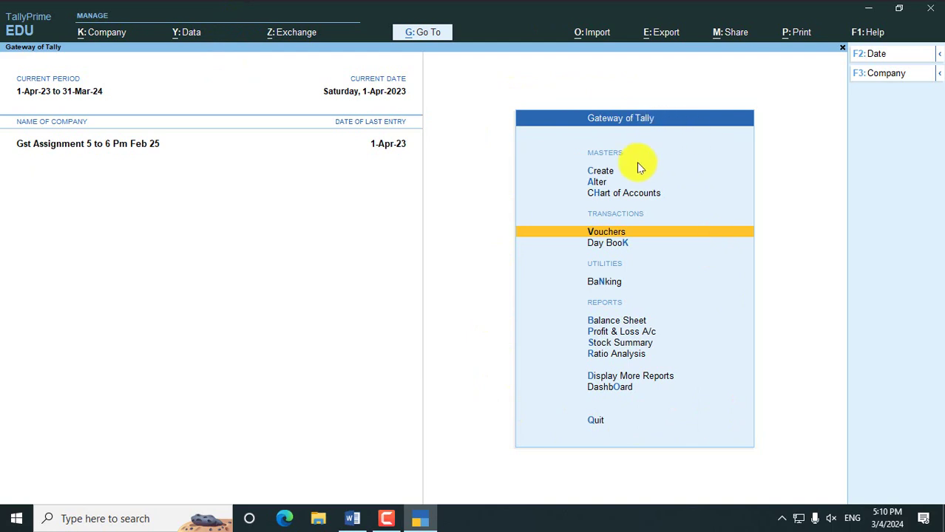
{"action": "left_click", "coordinate": [607, 237]}
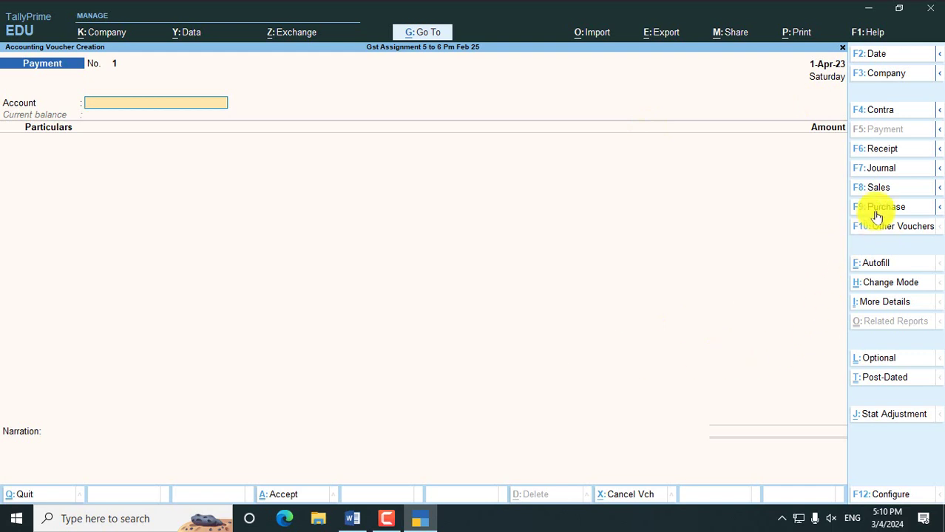
- Switch to Purchase voucher No. 8 and keep it in Item Invoice mode
{"action": "key", "text": "F9"}
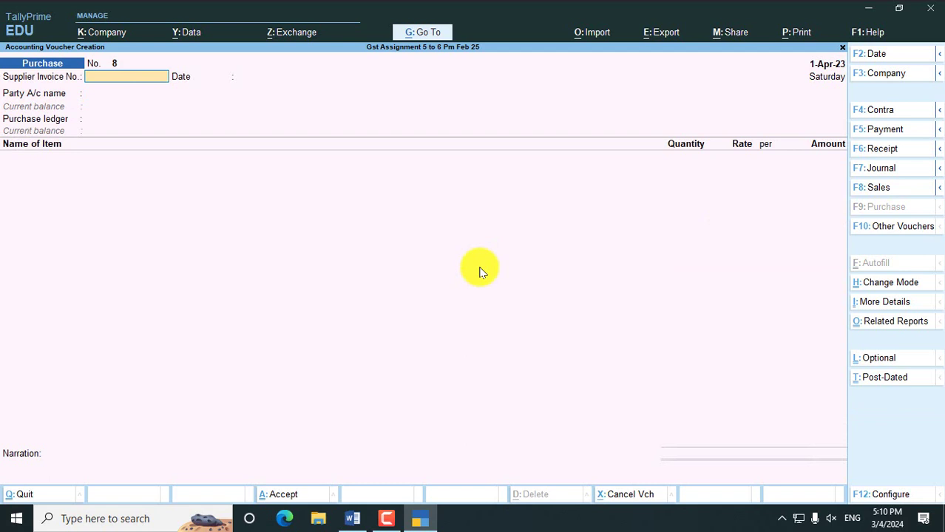
{"action": "key", "text": "ctrl"}
{"action": "key", "text": "ctrl+h"}
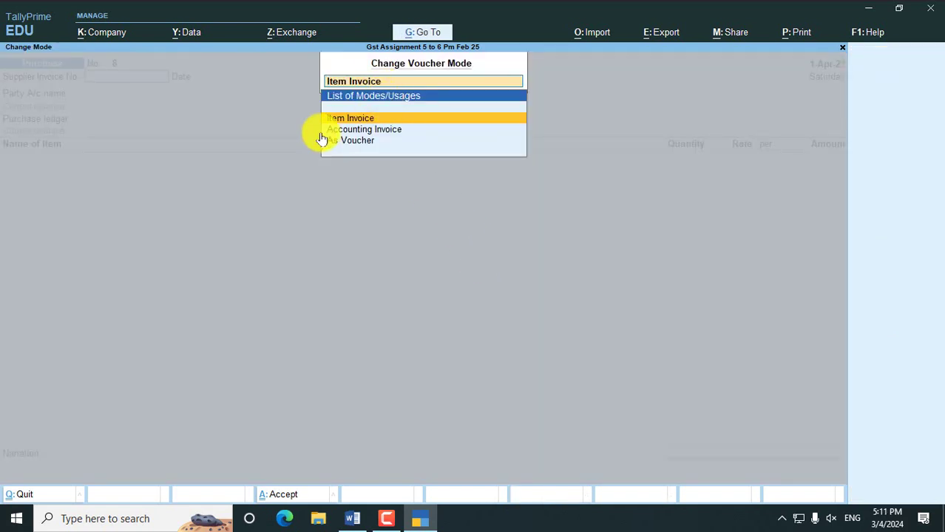
{"action": "left_click", "coordinate": [362, 130]}
{"action": "key", "text": "Up"}
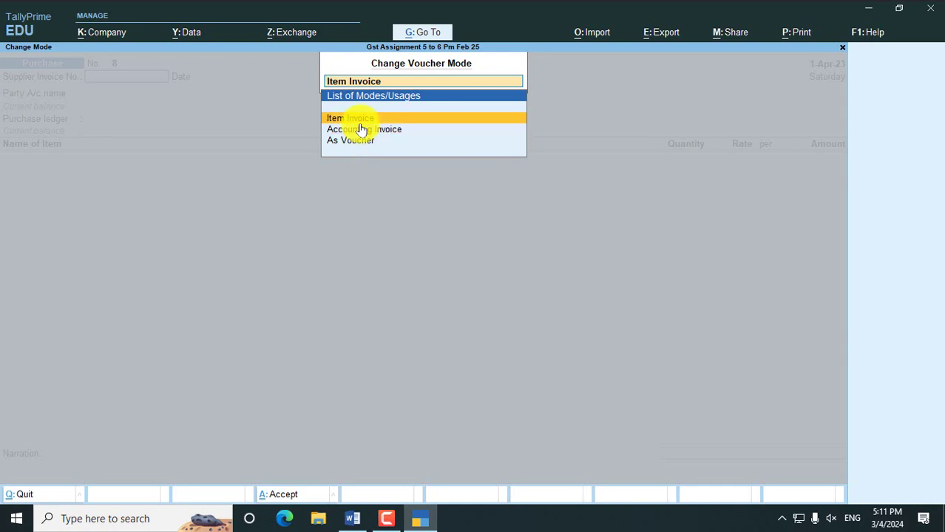
{"action": "key", "text": "Return"}
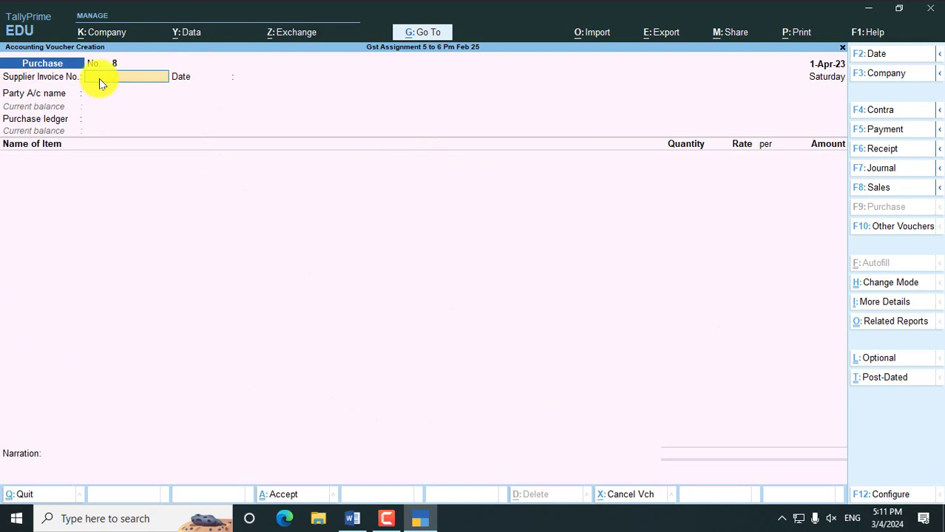
- Enter supplier invoice number RT-001, taken from the assignment
{"action": "key", "text": "alt+Tab"}
{"action": "key", "text": "alt+Tab"}
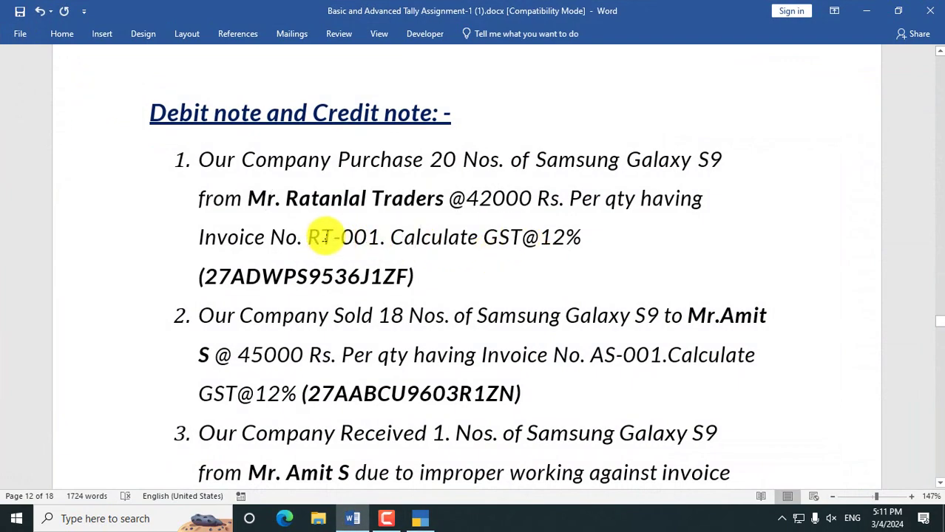
{"action": "left_click_drag", "start_coordinate": [325, 236], "coordinate": [373, 236]}
{"action": "key", "text": "ctrl+c"}
{"action": "key", "text": "alt+Tab"}
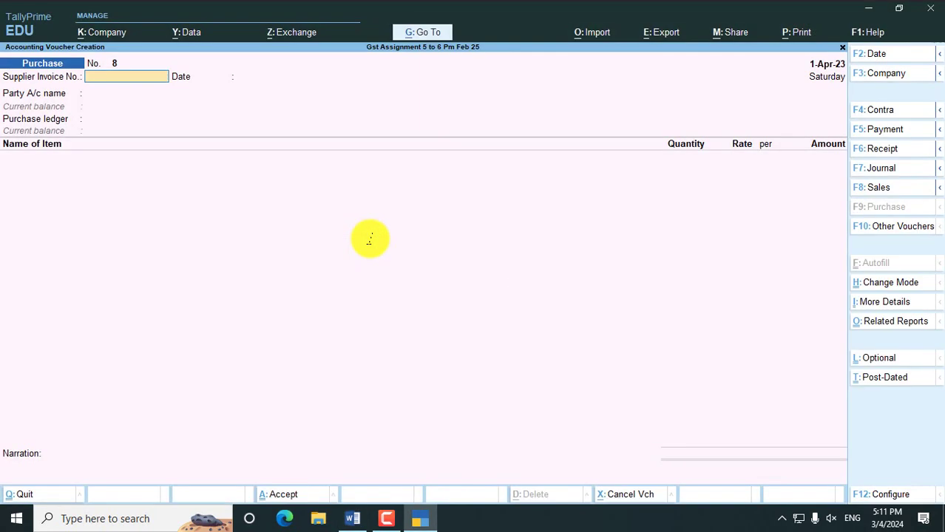
{"action": "type", "text": "RT-001"}
{"action": "key", "text": "Return"}
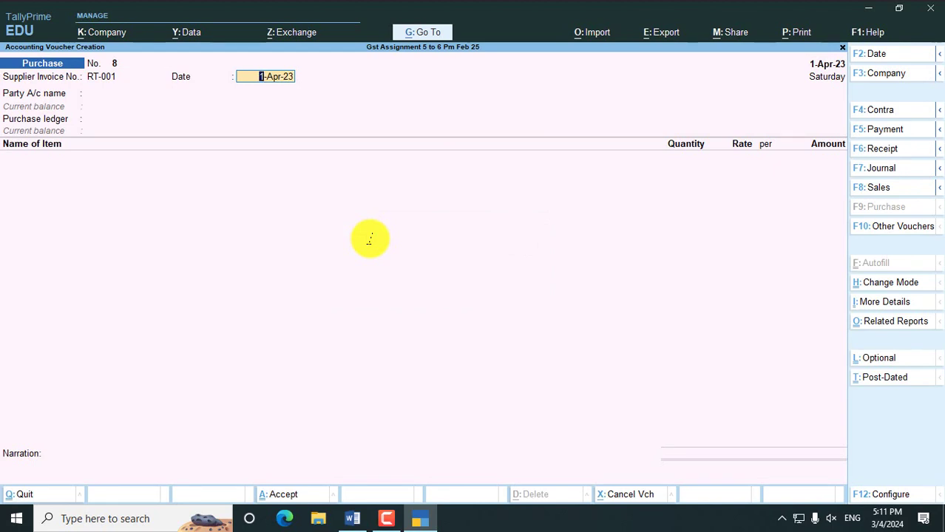
- Keep the date 1-Apr-23 and select Ratanlal Traders as the party
{"action": "key", "text": "Return"}
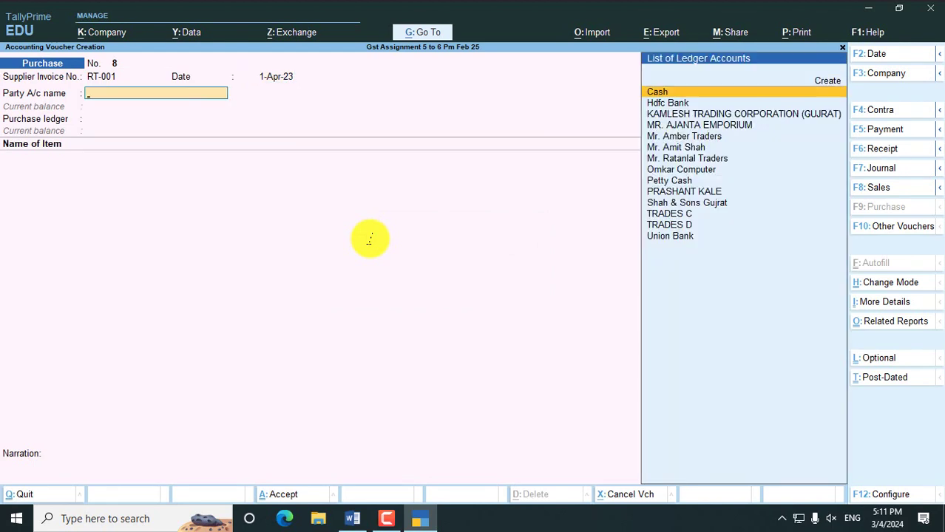
{"action": "key", "text": "BackSpace"}
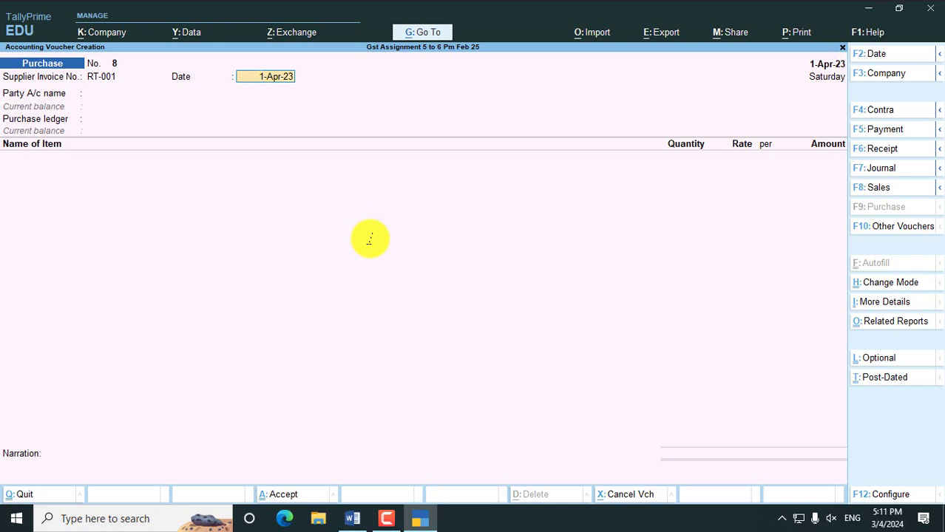
{"action": "key", "text": "Return"}
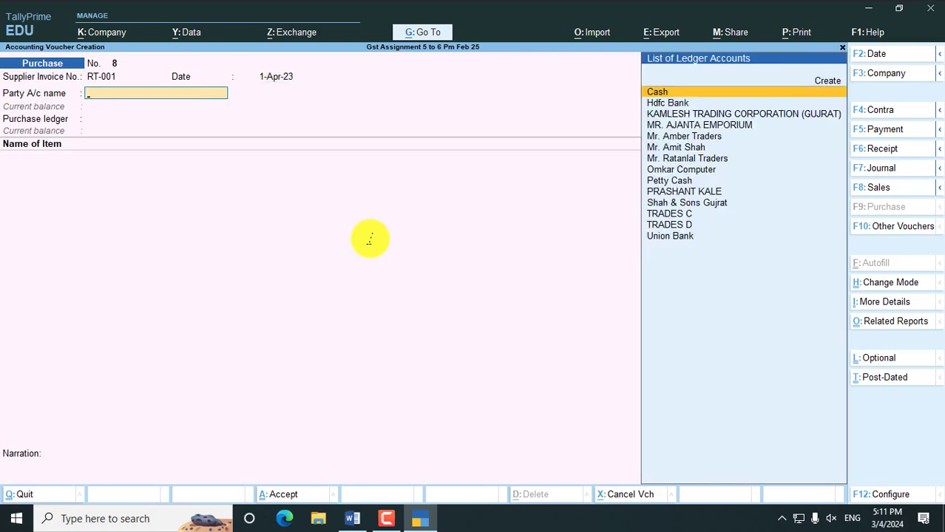
{"action": "key", "text": "alt+Tab"}
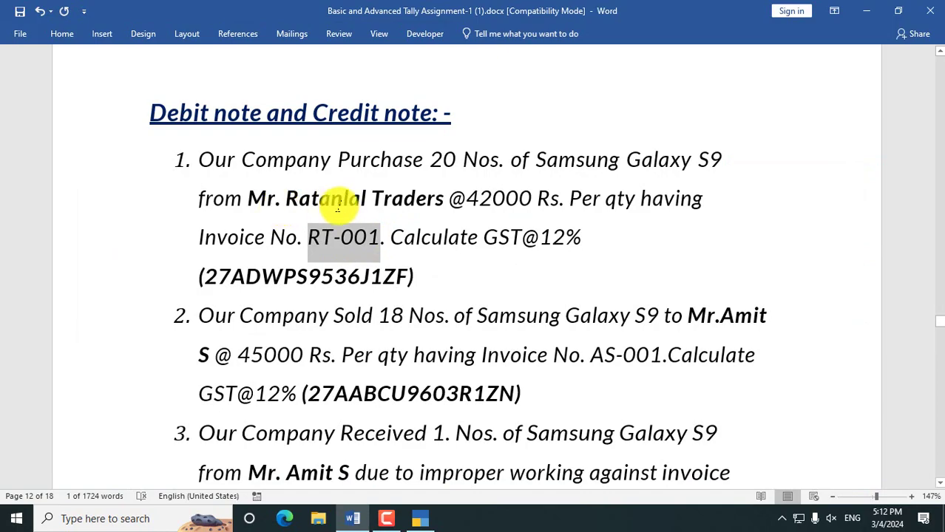
{"action": "key", "text": "alt+Tab"}
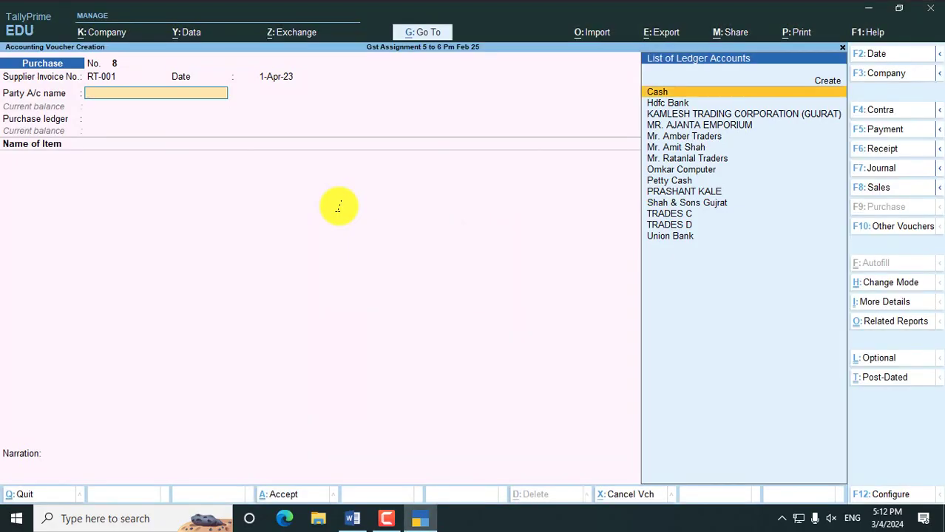
{"action": "key", "text": "Down"}
{"action": "key", "text": "Down"}
{"action": "key", "text": "Down"}
{"action": "key", "text": "Down"}
{"action": "key", "text": "Down"}
{"action": "key", "text": "Down"}
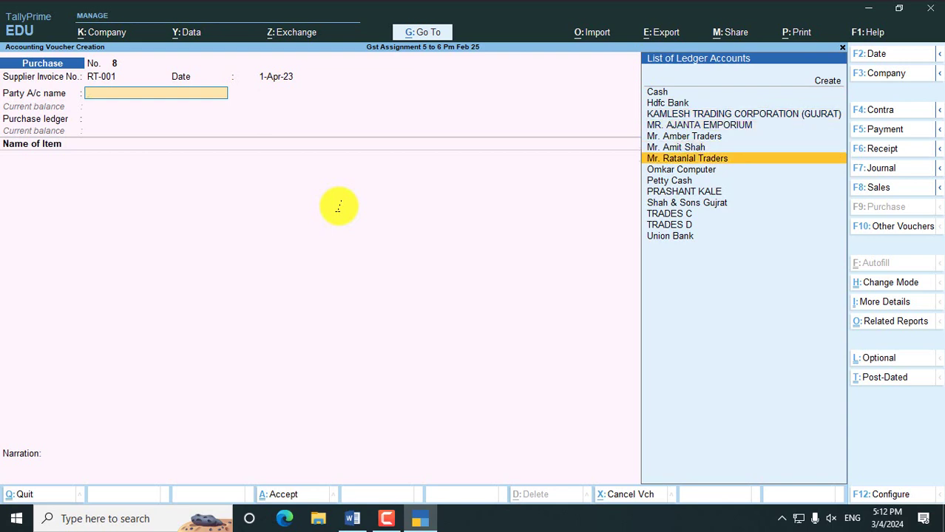
{"action": "key", "text": "Return"}
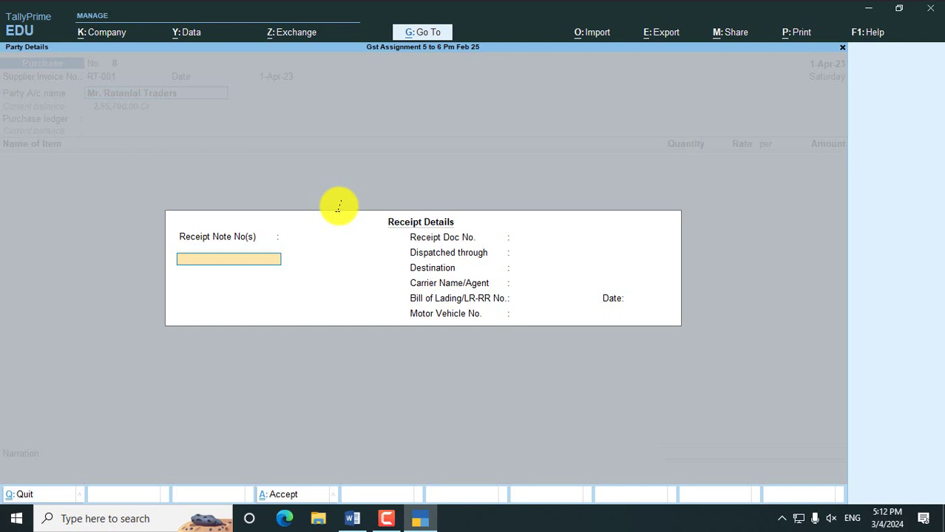
- Skip receipt and party details and set Purchase as the purchase ledger
{"action": "key", "text": "ctrl+a"}
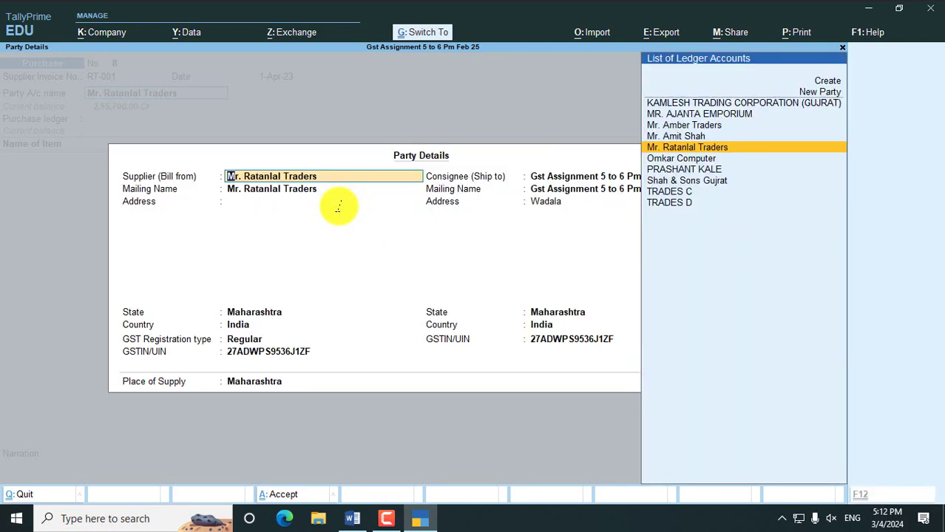
{"action": "key", "text": "ctrl+a"}
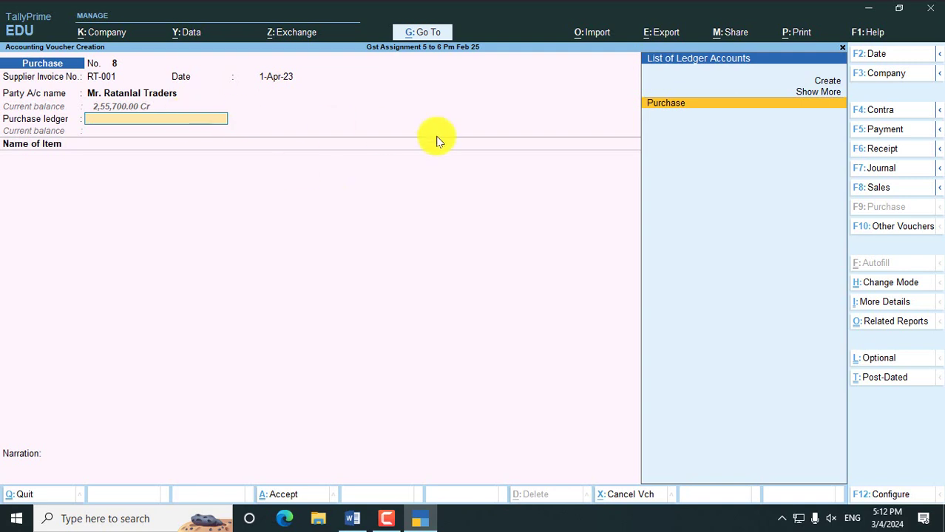
{"action": "left_click", "coordinate": [662, 104]}
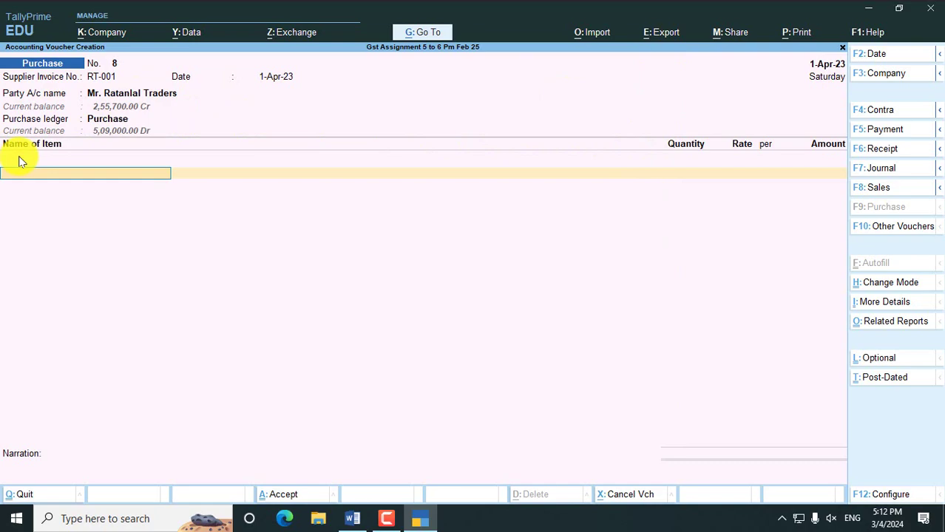
{"action": "key", "text": "alt+Tab"}
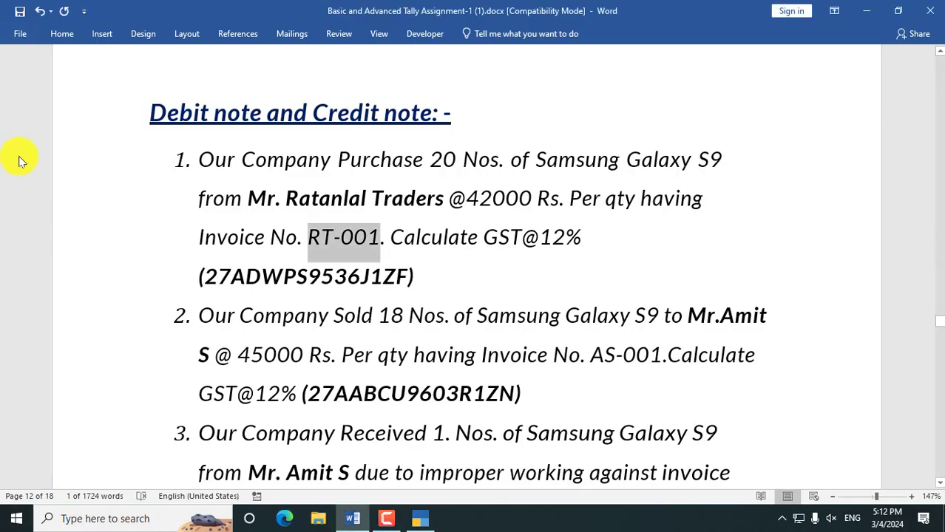
{"action": "key", "text": "alt+Tab"}
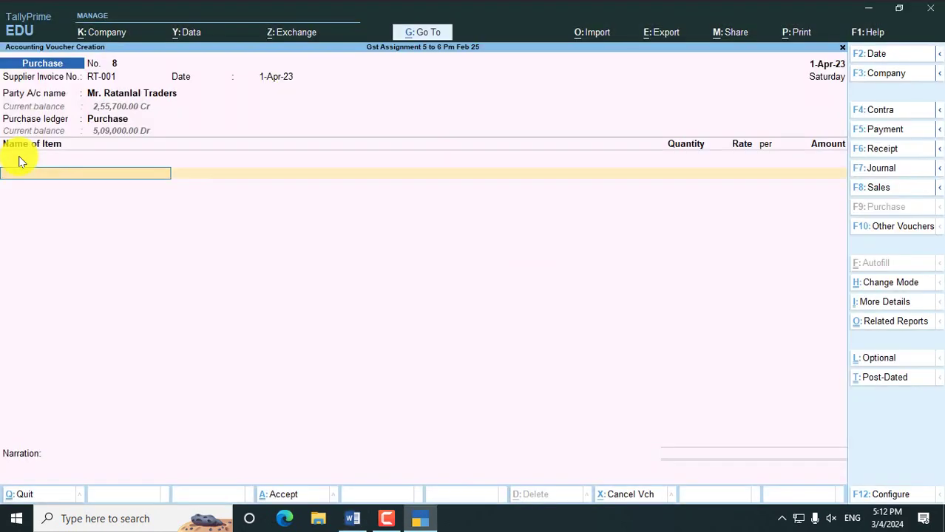
- Choose Create from the stock item list to add a new item
{"action": "key", "text": "Return"}
{"action": "key", "text": "Down"}
{"action": "key", "text": "Down"}
{"action": "key", "text": "Down"}
{"action": "key", "text": "Down"}
{"action": "key", "text": "Down"}
{"action": "key", "text": "Down"}
{"action": "key", "text": "Down"}
{"action": "key", "text": "Down"}
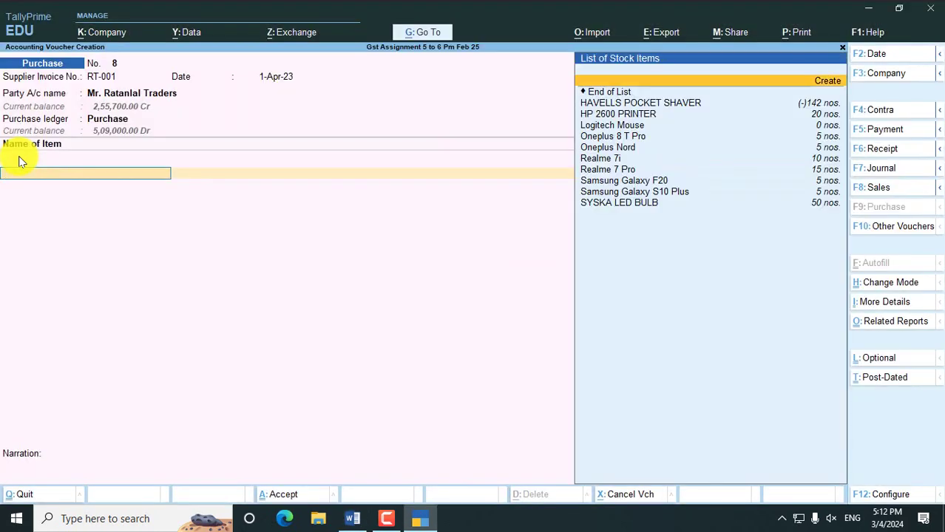
{"action": "key", "text": "Down"}
{"action": "key", "text": "Down"}
{"action": "key", "text": "Down"}
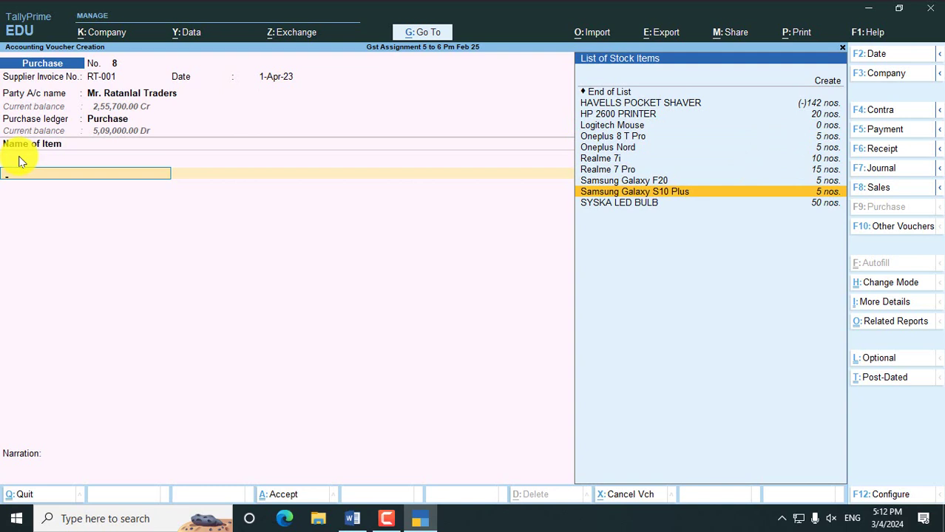
{"action": "key", "text": "Up"}
{"action": "key", "text": "Up"}
{"action": "key", "text": "Up"}
{"action": "key", "text": "Up"}
{"action": "key", "text": "Up"}
{"action": "key", "text": "Up"}
{"action": "key", "text": "Up"}
{"action": "key", "text": "Up"}
{"action": "key", "text": "Up"}
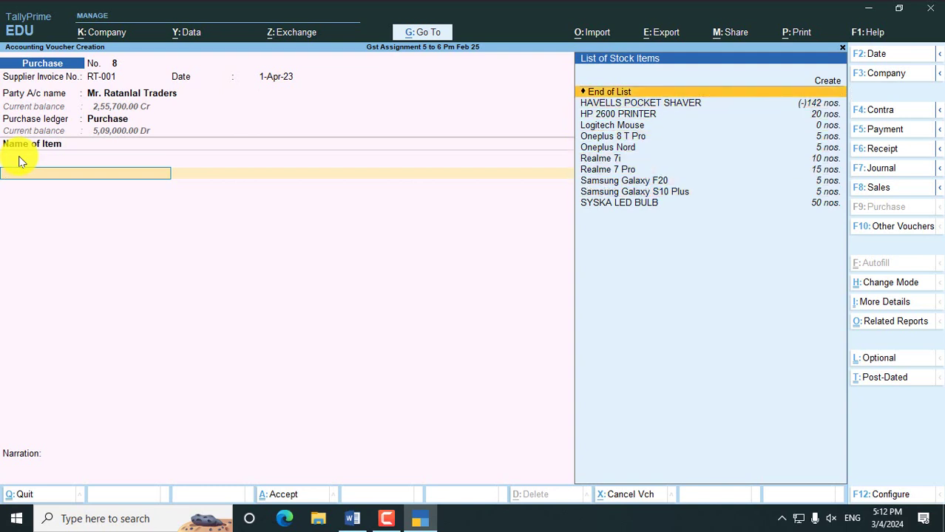
{"action": "key", "text": "Up"}
{"action": "key", "text": "Return"}
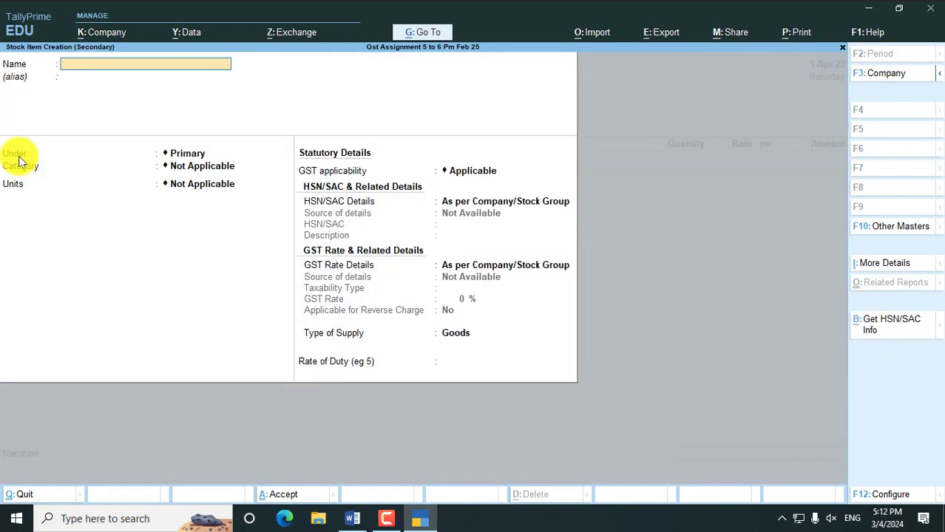
- Name the item SAMSUNG GALAXY S9, under Mobile, category Samsung, unit nos
{"action": "type", "text": "SAMSUNG GALAXY S9"}
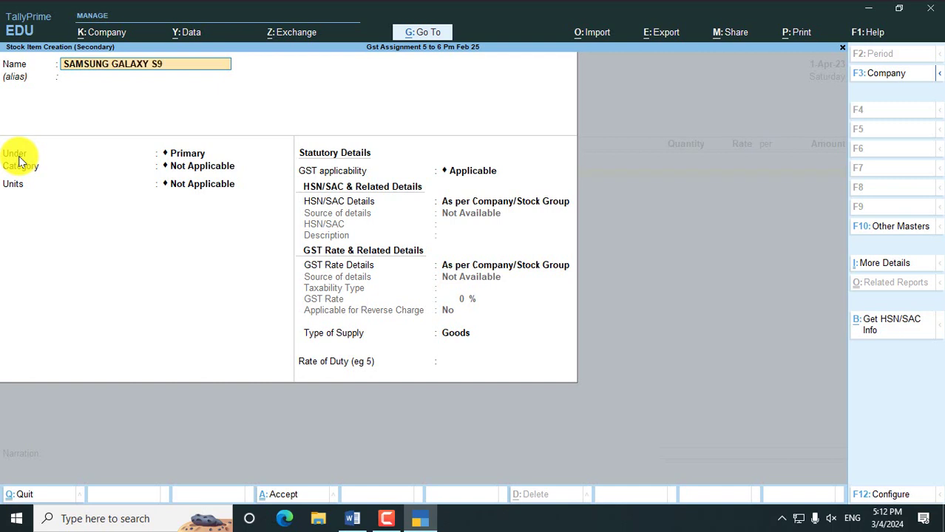
{"action": "key", "text": "Return"}
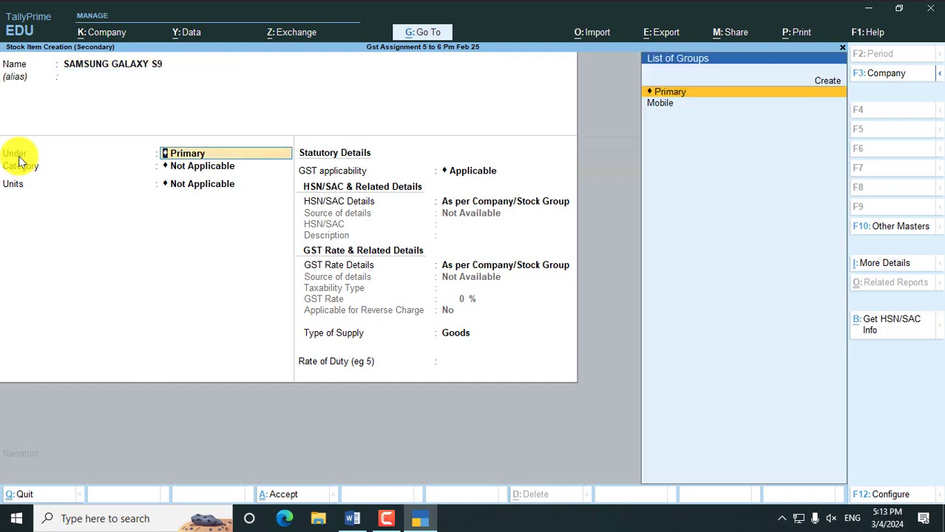
{"action": "key", "text": "Down"}
{"action": "key", "text": "Return"}
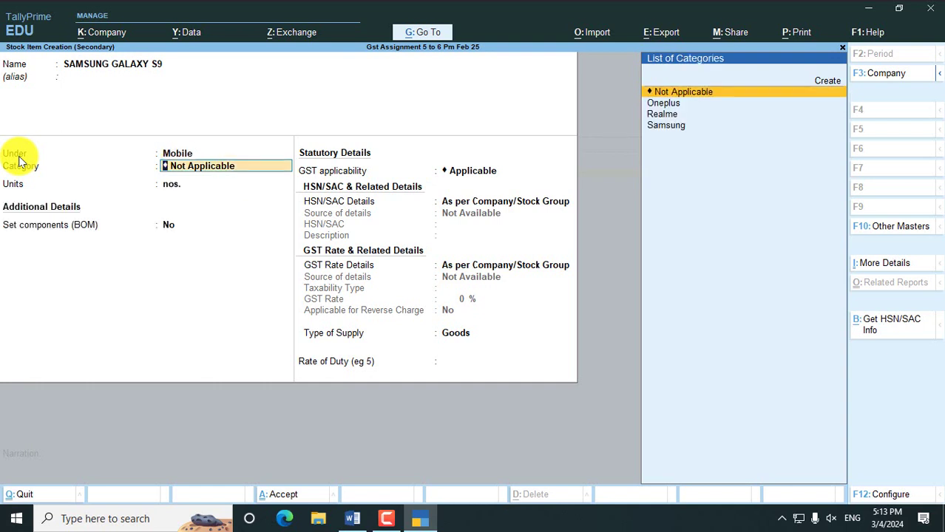
{"action": "key", "text": "Down"}
{"action": "key", "text": "Down"}
{"action": "key", "text": "Down"}
{"action": "key", "text": "Return"}
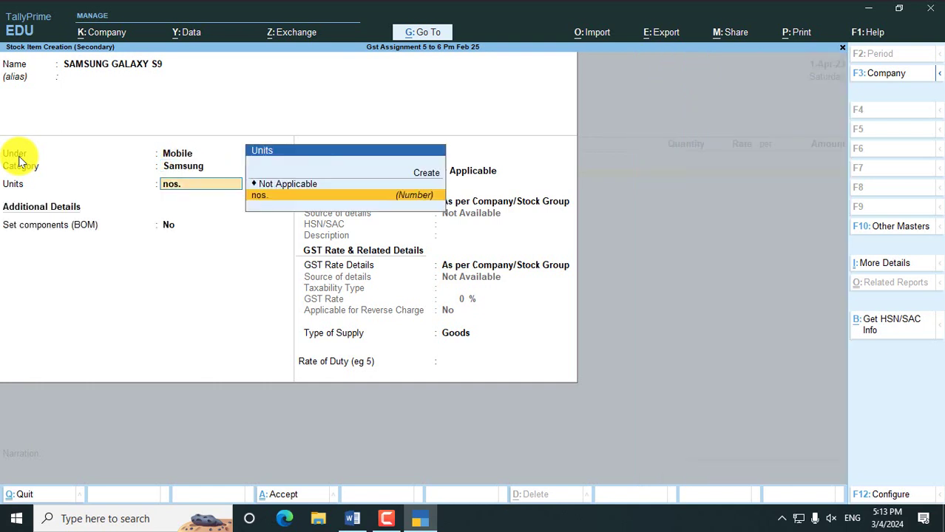
{"action": "key", "text": "Return"}
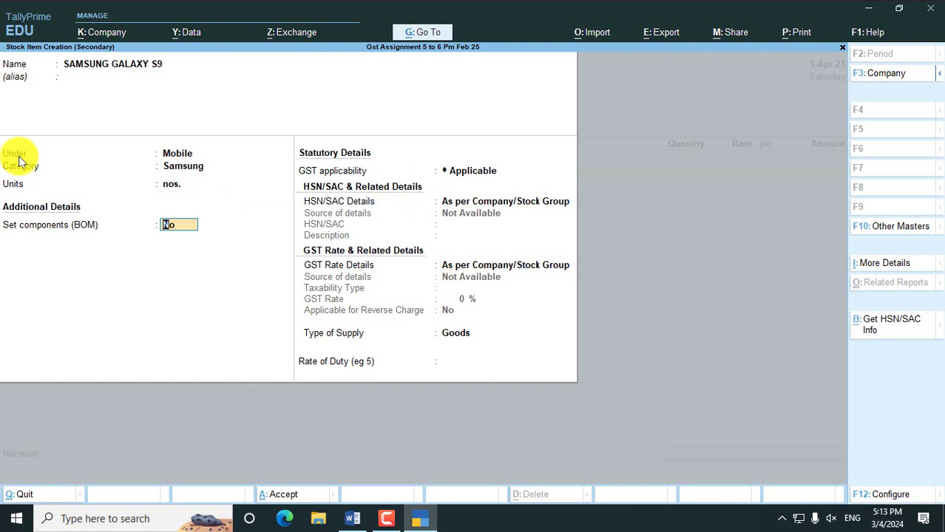
{"action": "key", "text": "Return"}
{"action": "key", "text": "Return"}
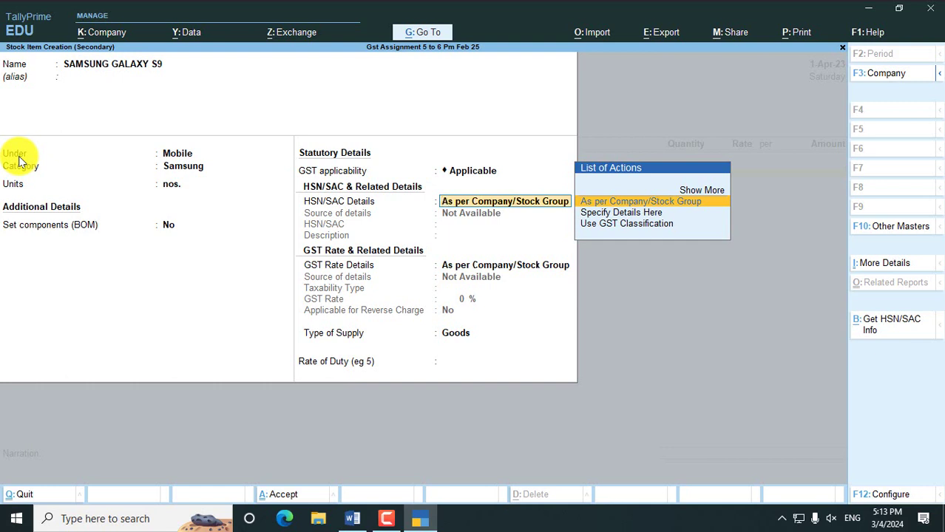
- Give it HSN 36985741 and Taxable 12% GST, then save the stock item
{"action": "key", "text": "Down"}
{"action": "key", "text": "Return"}
{"action": "type", "text": "369"}
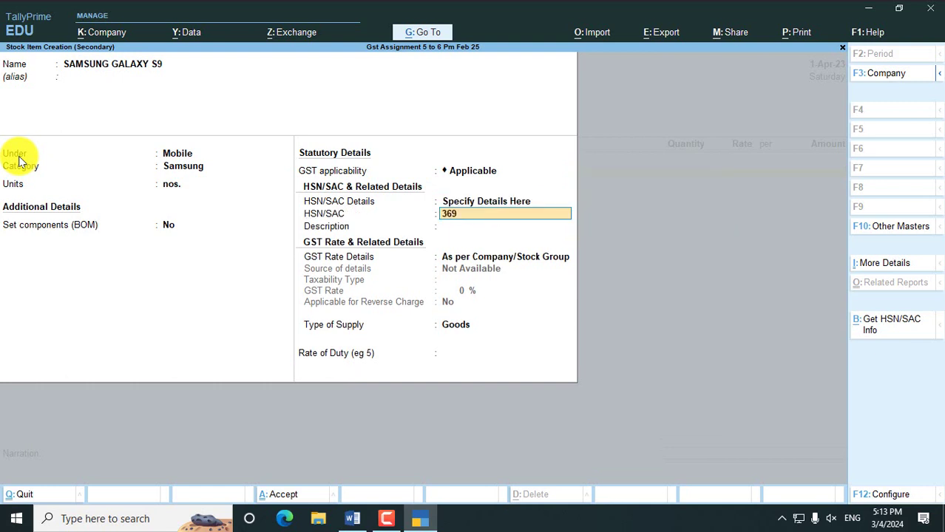
{"action": "type", "text": "85741"}
{"action": "key", "text": "Return"}
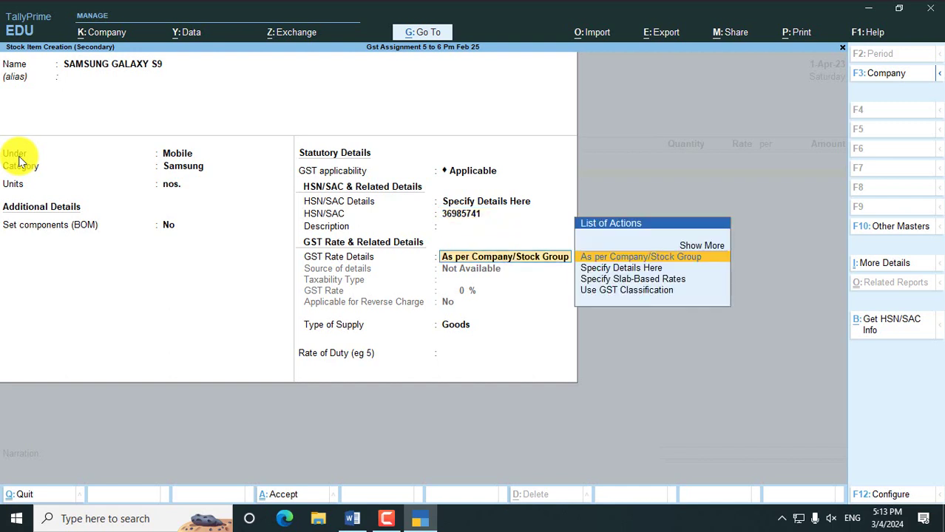
{"action": "key", "text": "Down"}
{"action": "key", "text": "Return"}
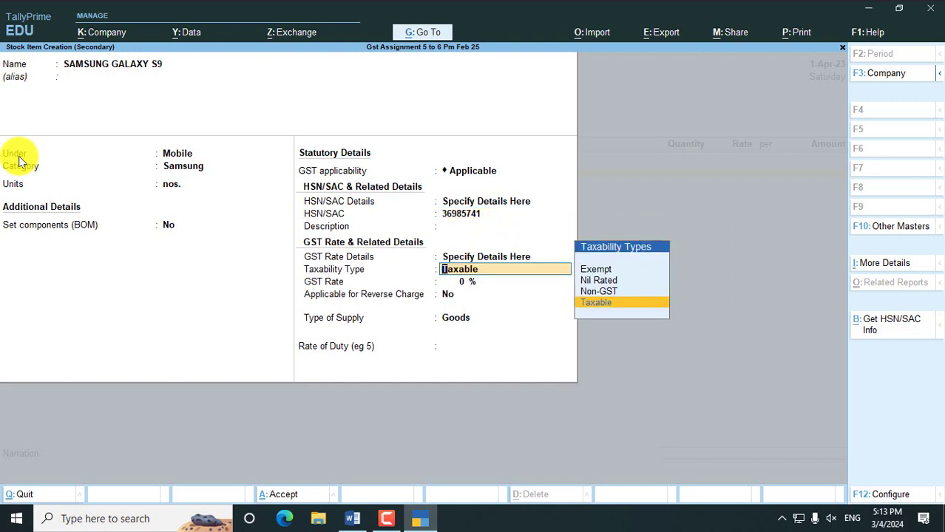
{"action": "key", "text": "Return"}
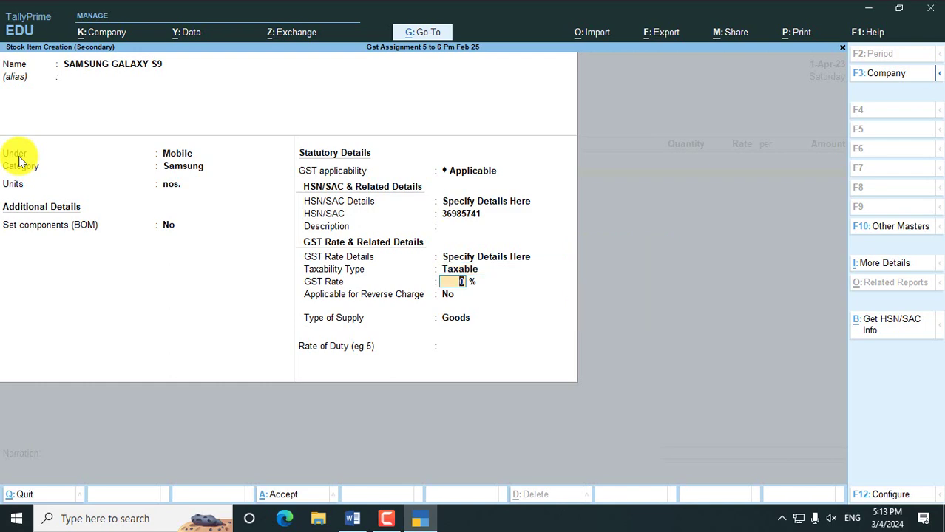
{"action": "key", "text": "alt+Tab"}
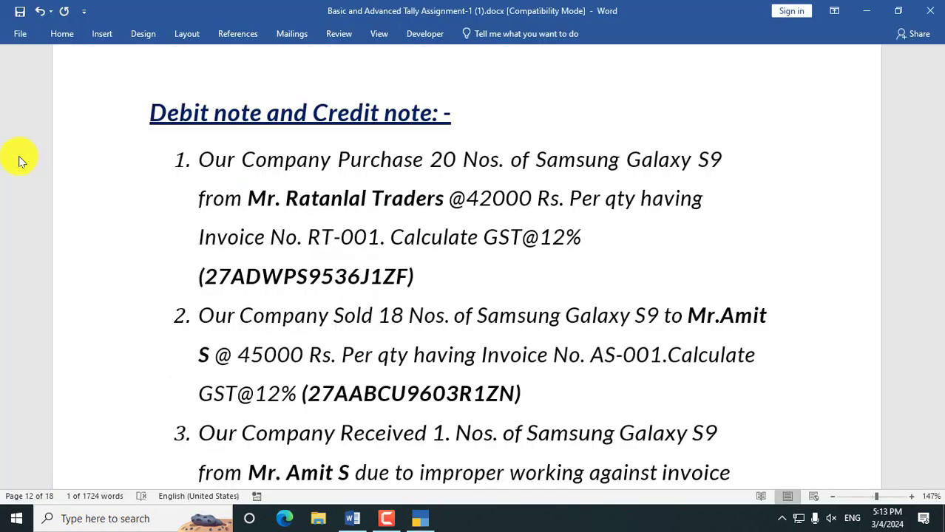
{"action": "key", "text": "alt+Tab"}
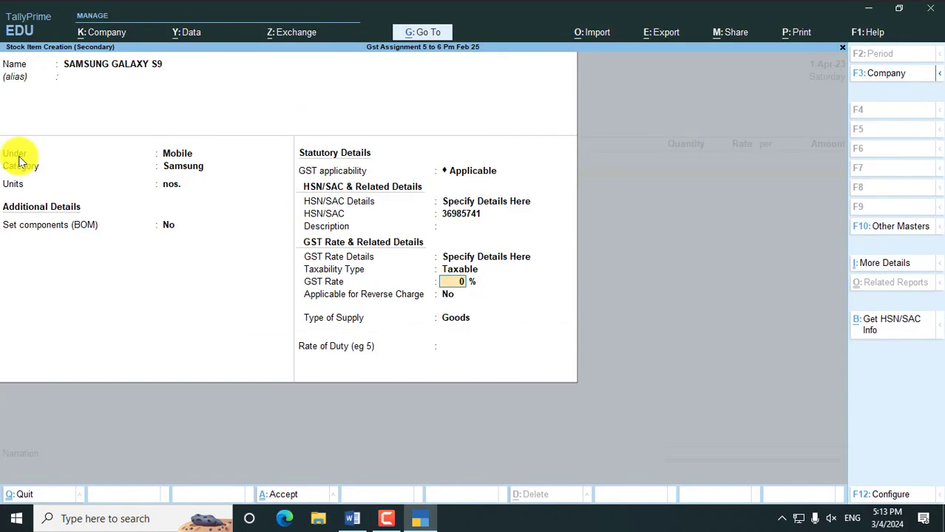
{"action": "type", "text": "12"}
{"action": "key", "text": "Return"}
{"action": "key", "text": "Return"}
{"action": "key", "text": "Return"}
{"action": "key", "text": "Return"}
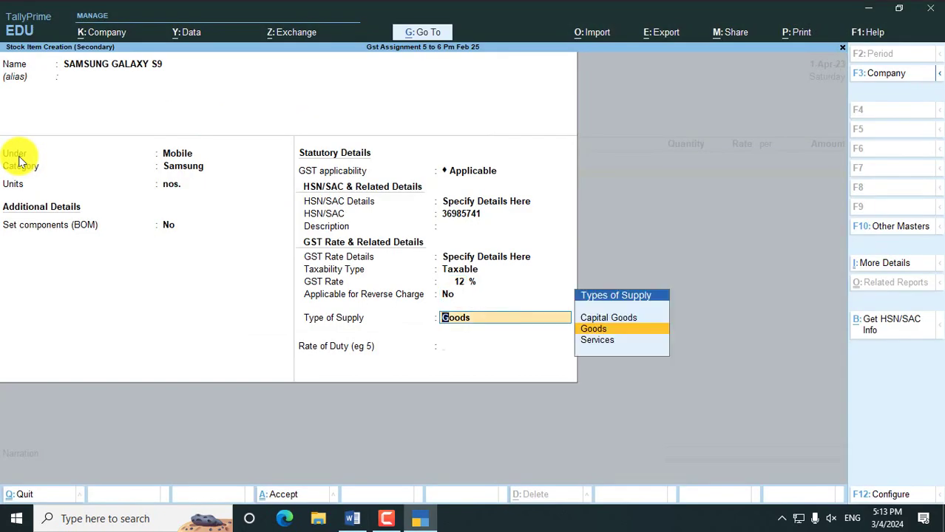
{"action": "key", "text": "Return"}
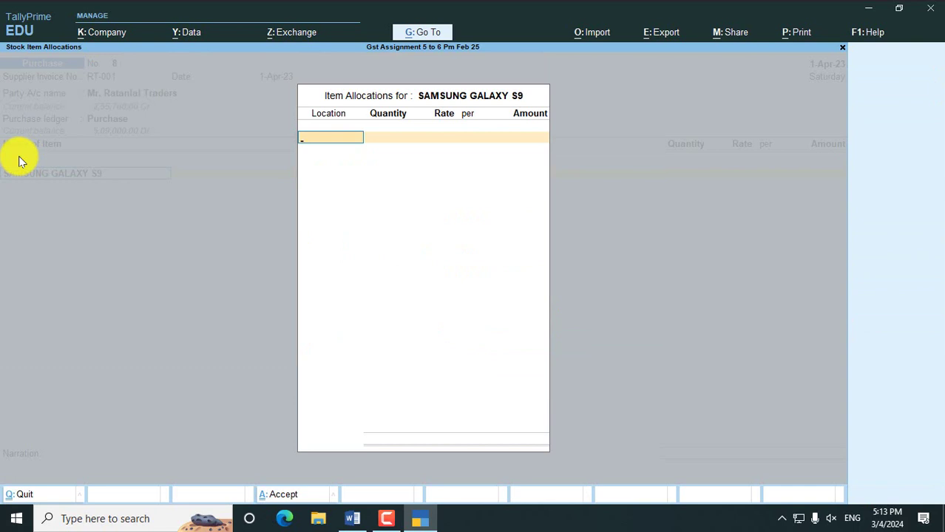
- Allocate 20 nos. at 42,000 in Main Location, giving 8,40,000.00
{"action": "type", "text": "MAIN"}
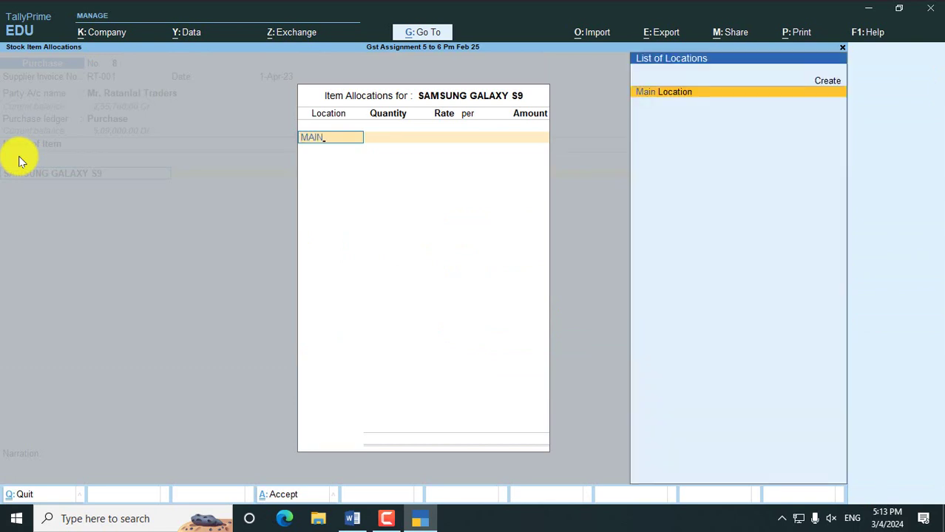
{"action": "key", "text": "Return"}
{"action": "key", "text": "alt+Tab"}
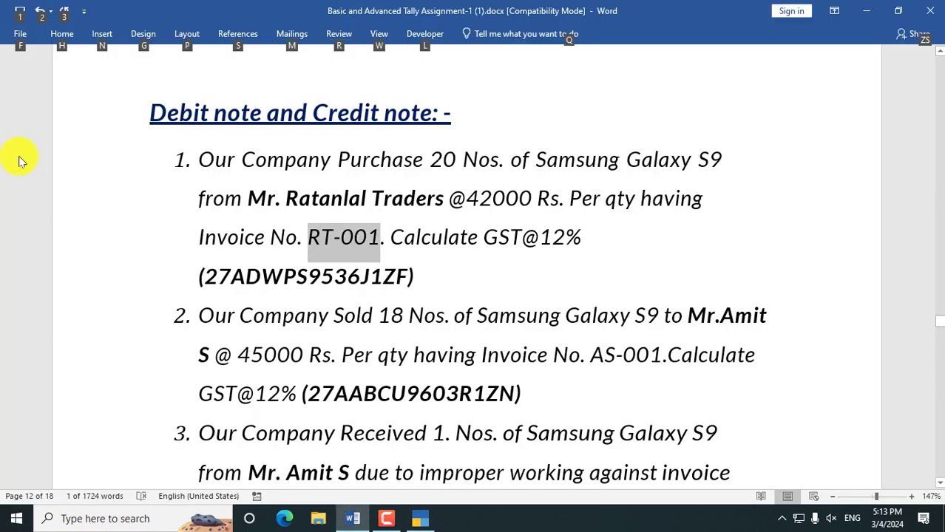
{"action": "key", "text": "alt+Tab"}
{"action": "type", "text": "20"}
{"action": "key", "text": "Return"}
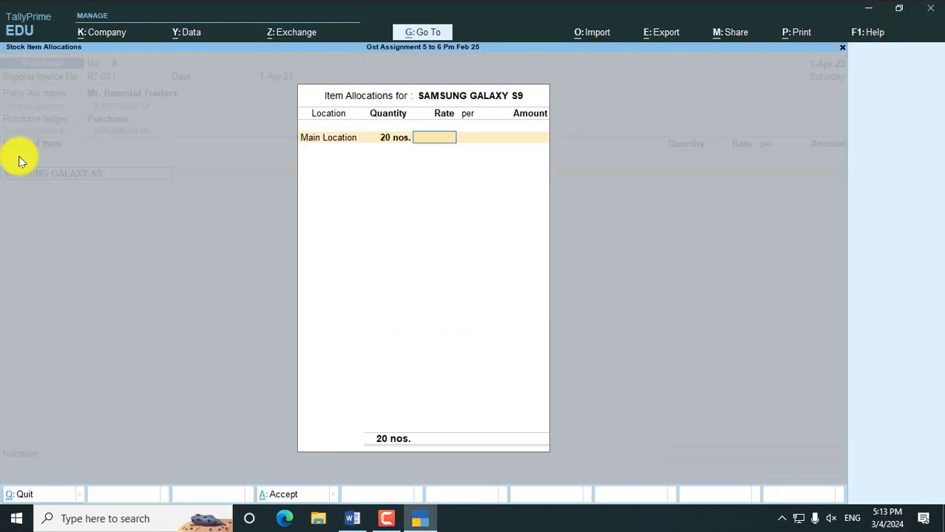
{"action": "type", "text": "42000"}
{"action": "key", "text": "Return"}
{"action": "key", "text": "Return"}
{"action": "key", "text": "Return"}
{"action": "key", "text": "Return"}
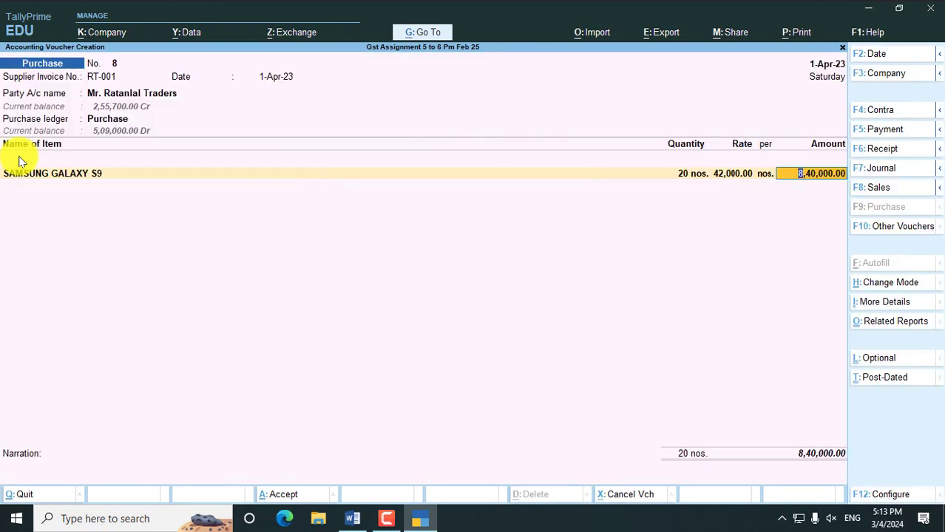
{"action": "key", "text": "Return"}
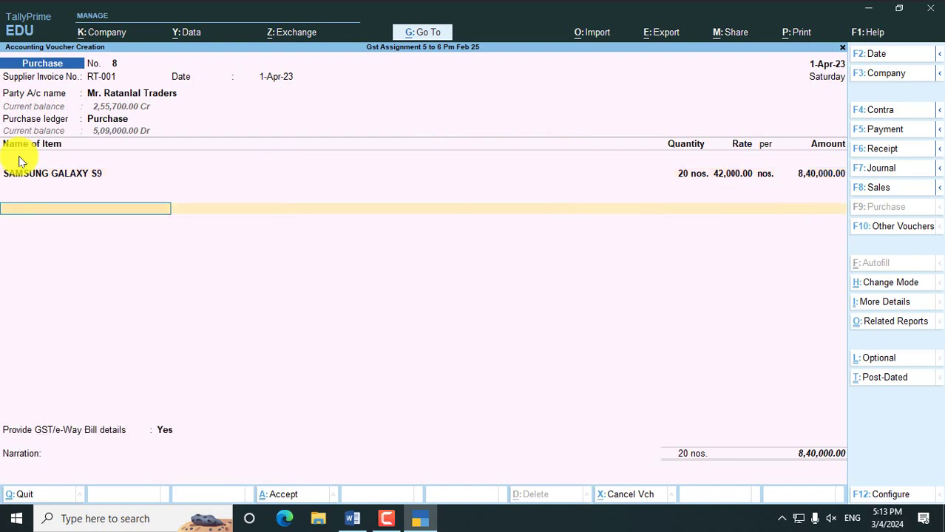
- Add Cgst and Sgst of 50,400.00 each, bill-wise New Ref RT-001, and save the voucher
{"action": "type", "text": "CG"}
{"action": "key", "text": "Return"}
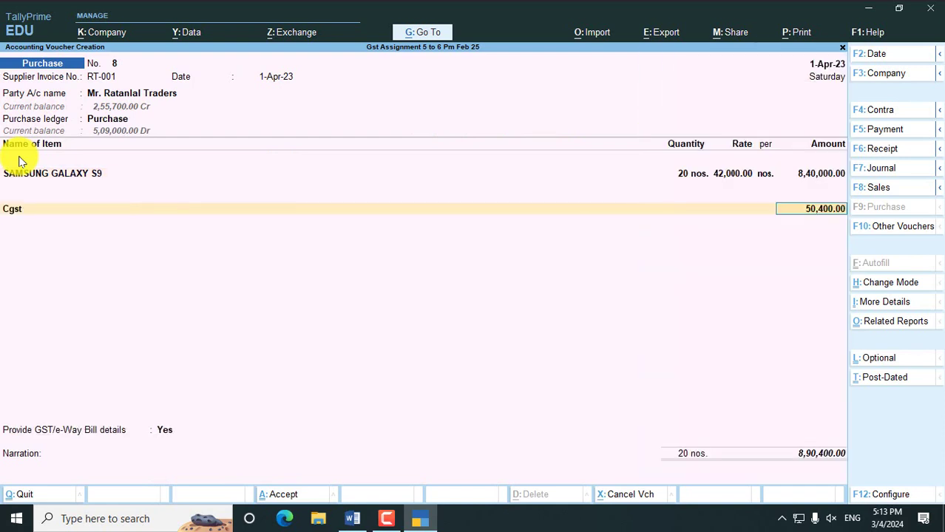
{"action": "key", "text": "Return"}
{"action": "type", "text": "SG"}
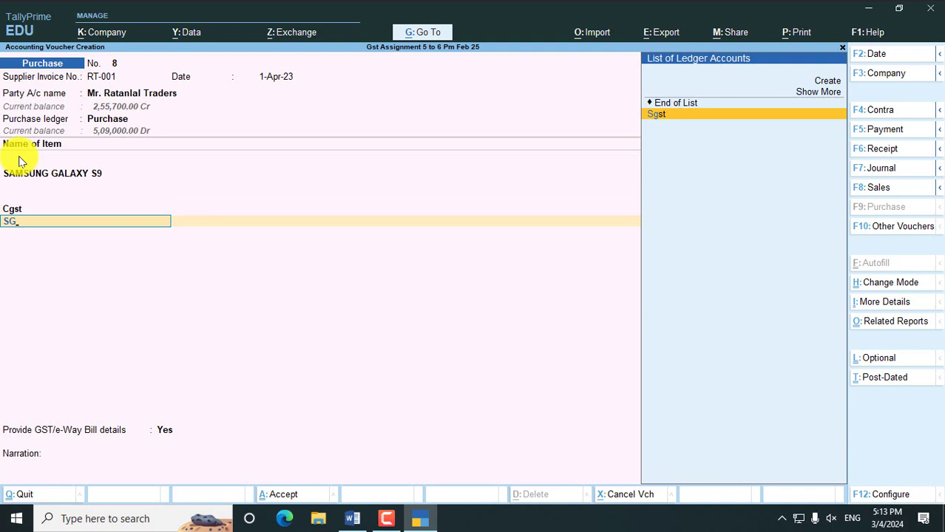
{"action": "key", "text": "Return"}
{"action": "key", "text": "Return"}
{"action": "key", "text": "Return"}
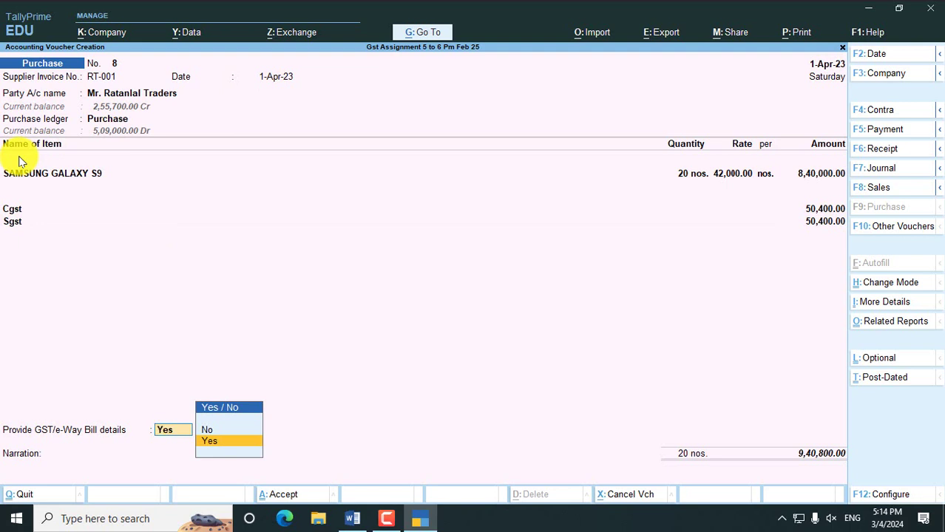
{"action": "key", "text": "Return"}
{"action": "key", "text": "Return"}
{"action": "key", "text": "Return"}
{"action": "key", "text": "Return"}
{"action": "key", "text": "Return"}
{"action": "key", "text": "Return"}
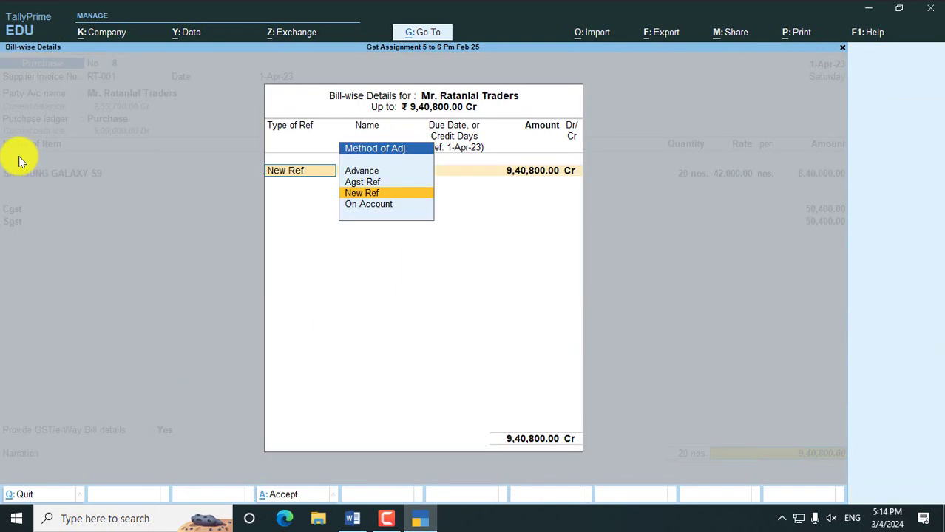
{"action": "key", "text": "Return"}
{"action": "key", "text": "Return"}
{"action": "key", "text": "Return"}
{"action": "key", "text": "Return"}
{"action": "key", "text": "Return"}
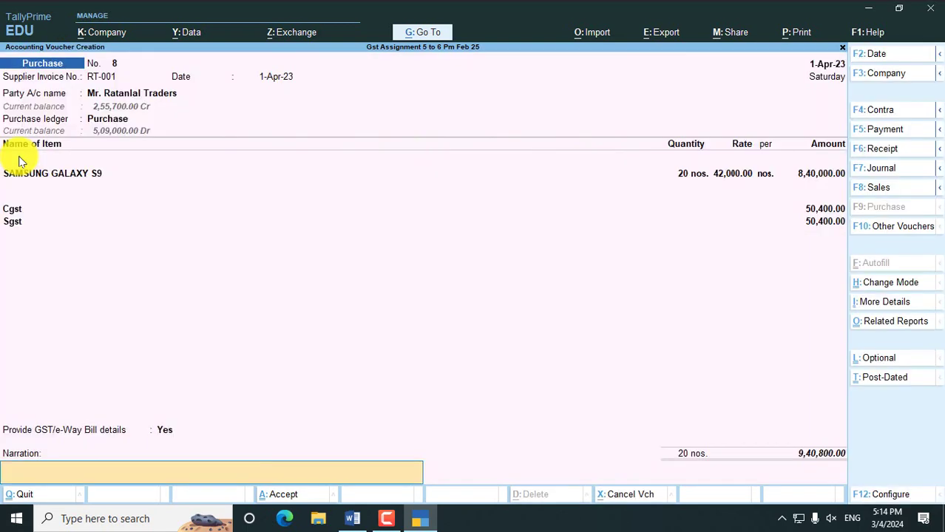
{"action": "key", "text": "Return"}
{"action": "key", "text": "Return"}
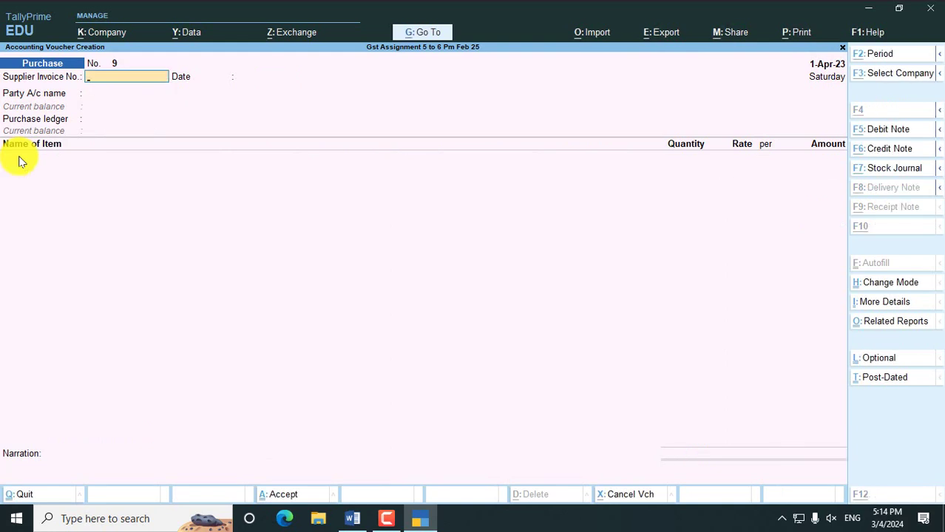
{"action": "key", "text": "alt+Tab"}
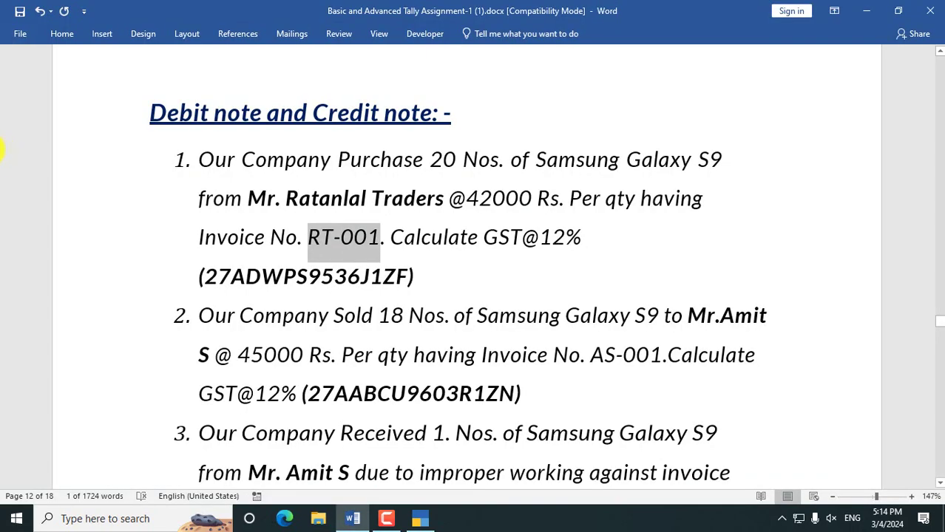
- Check the sale quantity 18 in question 2 of the assignment
{"action": "scroll", "coordinate": [282, 260], "scroll_direction": "down", "scroll_amount": 2}
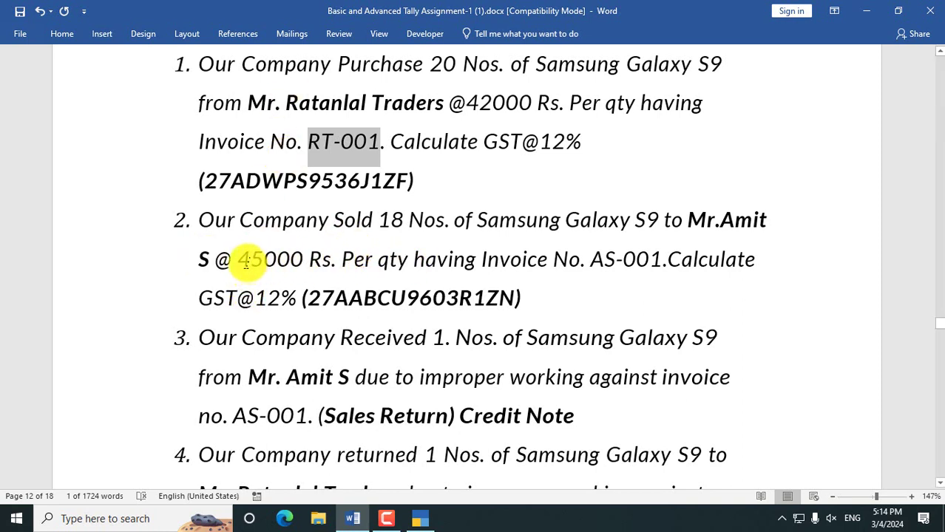
{"action": "double_click", "coordinate": [386, 219]}
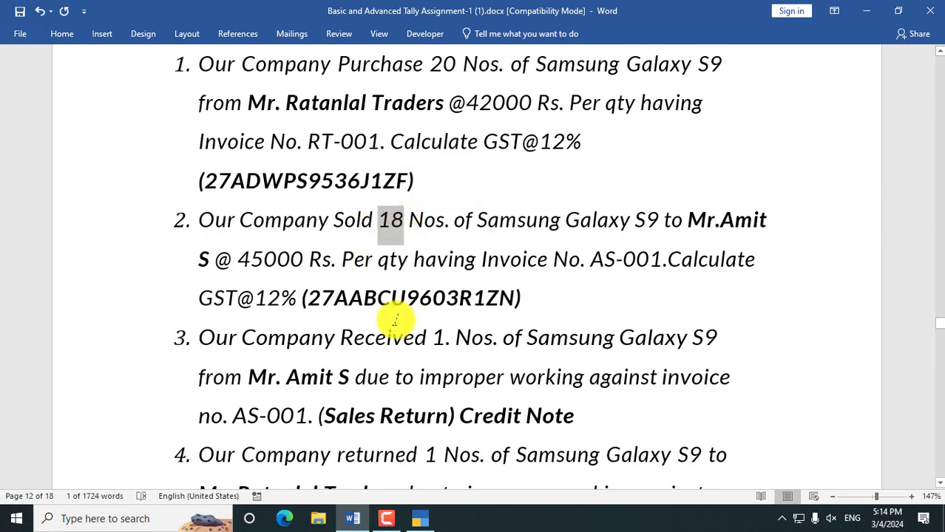
{"action": "key", "text": "alt+Tab"}
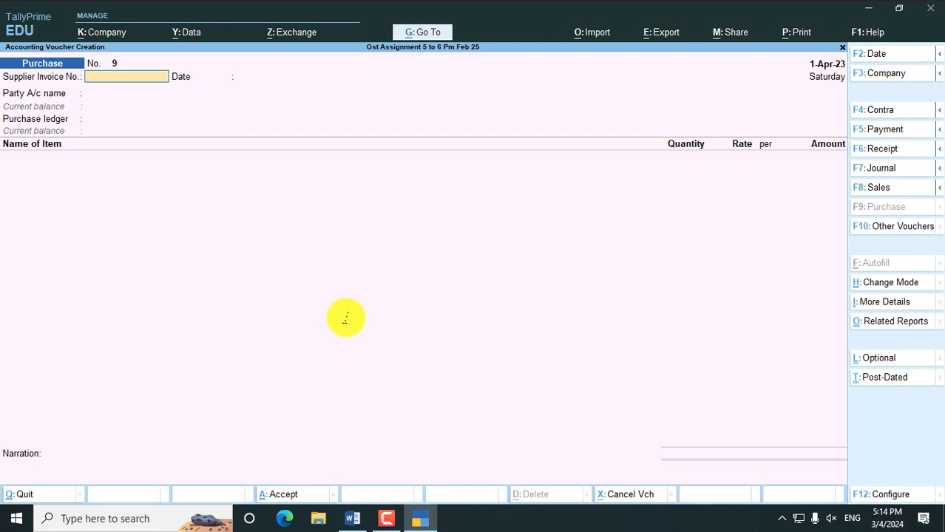
- Start Sales voucher No. 10 in Item Invoice mode and begin a new party ledger
{"action": "key", "text": "F8"}
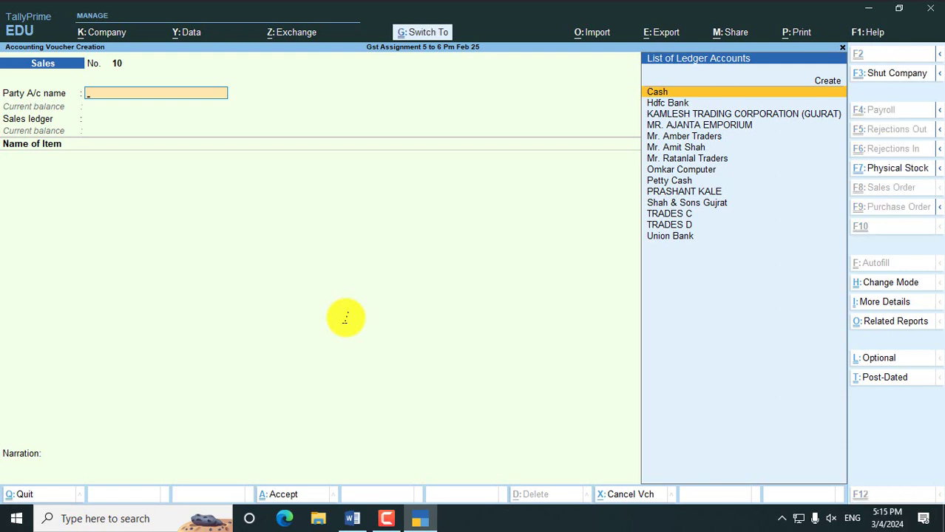
{"action": "key", "text": "ctrl+h"}
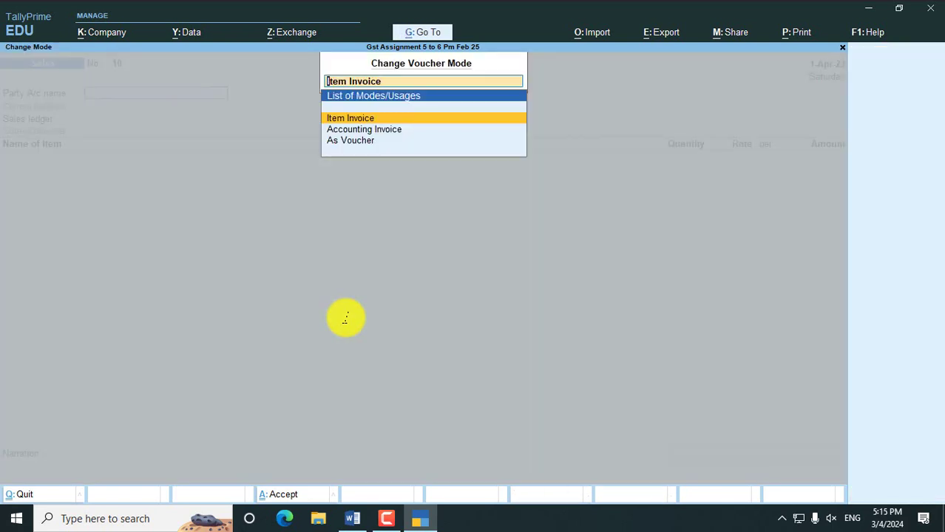
{"action": "key", "text": "Return"}
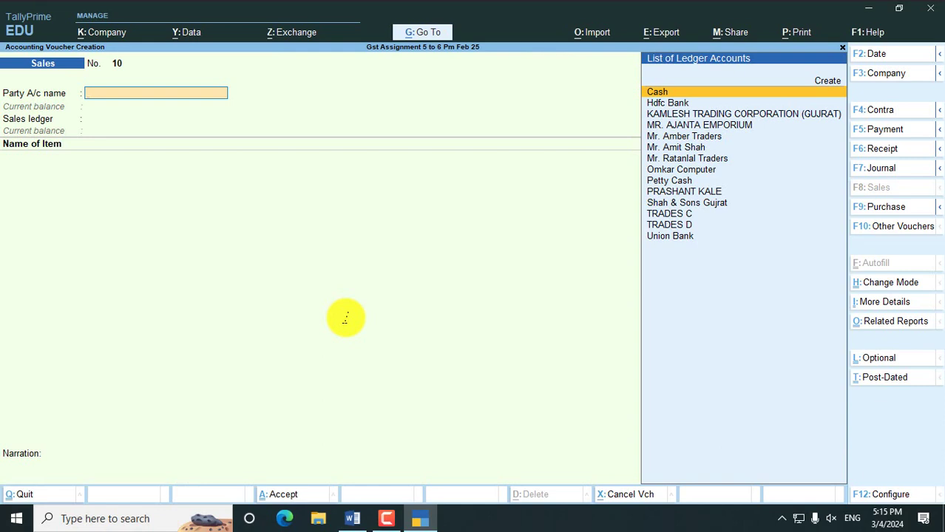
{"action": "key", "text": "Down"}
{"action": "key", "text": "Down"}
{"action": "key", "text": "Down"}
{"action": "key", "text": "Down"}
{"action": "key", "text": "Down"}
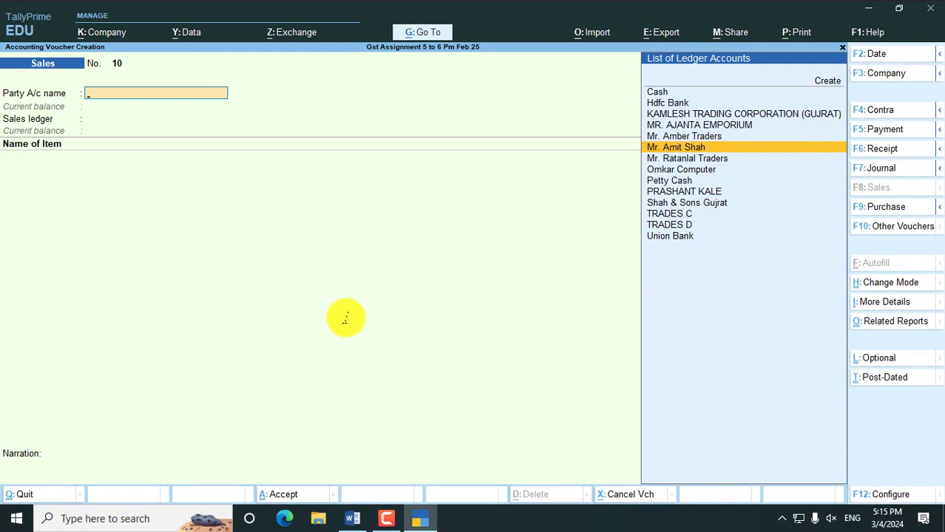
{"action": "key", "text": "Up"}
{"action": "key", "text": "Up"}
{"action": "key", "text": "Up"}
{"action": "key", "text": "Up"}
{"action": "key", "text": "Up"}
{"action": "key", "text": "Up"}
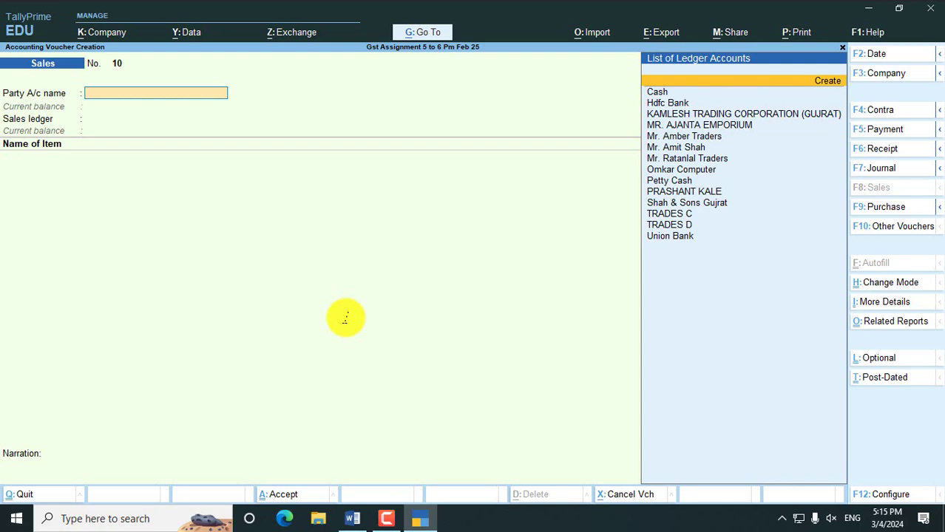
{"action": "key", "text": "Return"}
- Enter the customer's name as the ledger name and place it under Sundry Debtors
{"action": "type", "text": "MR."}
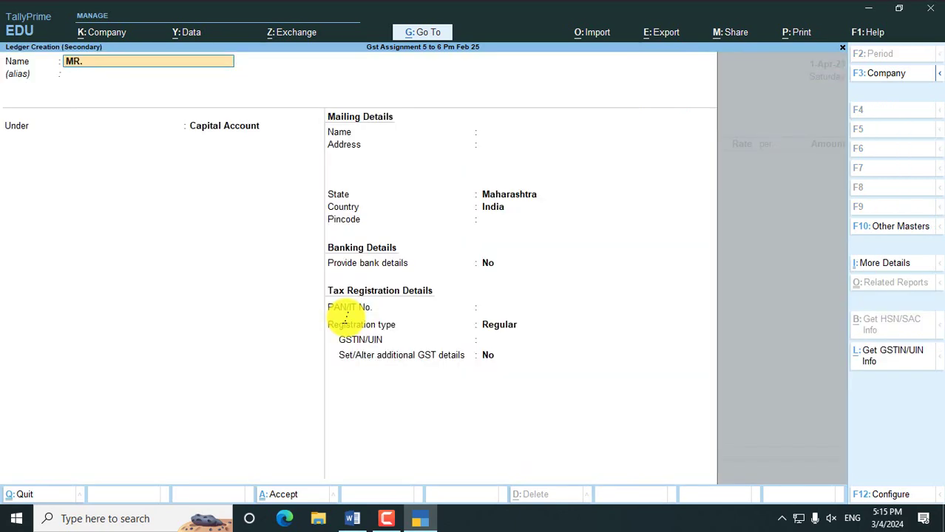
{"action": "type", "text": " AMIT S"}
{"action": "key", "text": "Return"}
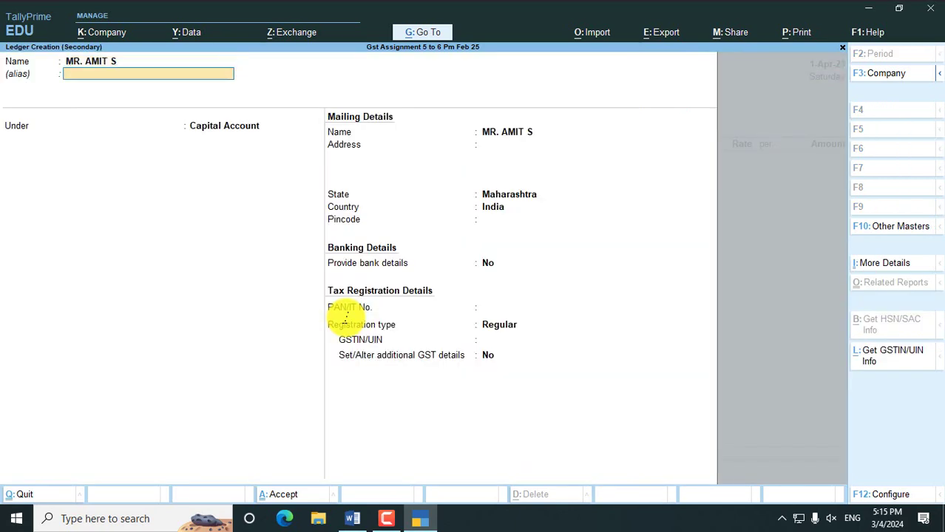
{"action": "key", "text": "Return"}
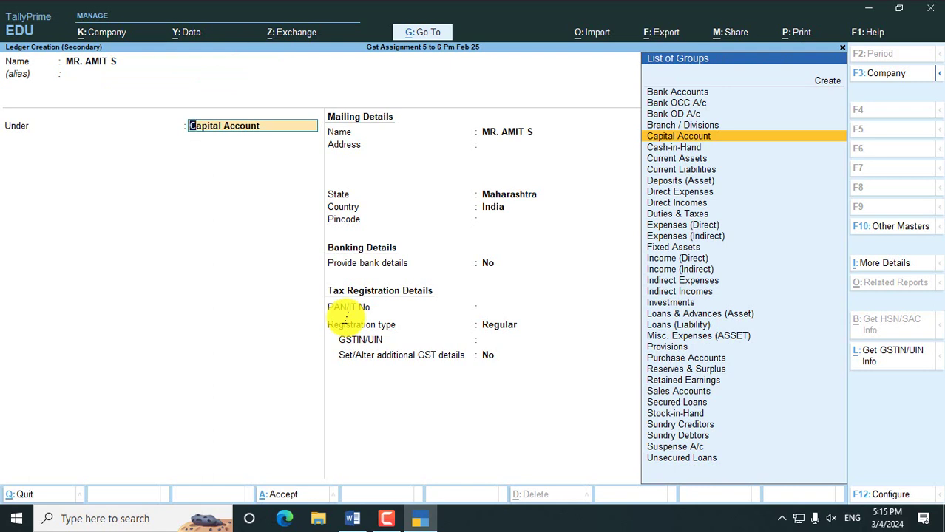
{"action": "type", "text": "Sun"}
{"action": "key", "text": "Down"}
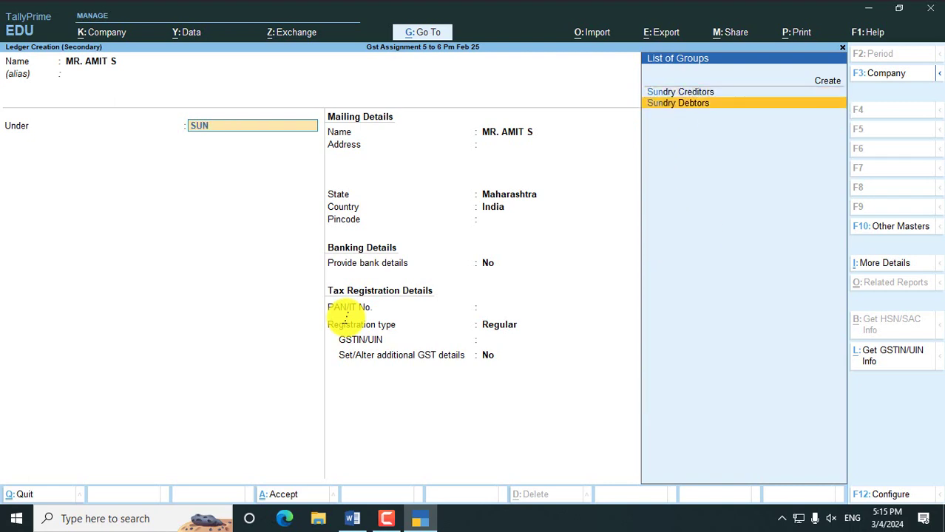
{"action": "key", "text": "Return"}
{"action": "key", "text": "Return"}
{"action": "key", "text": "Return"}
{"action": "key", "text": "Return"}
{"action": "key", "text": "Return"}
{"action": "key", "text": "Return"}
{"action": "key", "text": "Return"}
{"action": "key", "text": "Return"}
{"action": "key", "text": "Return"}
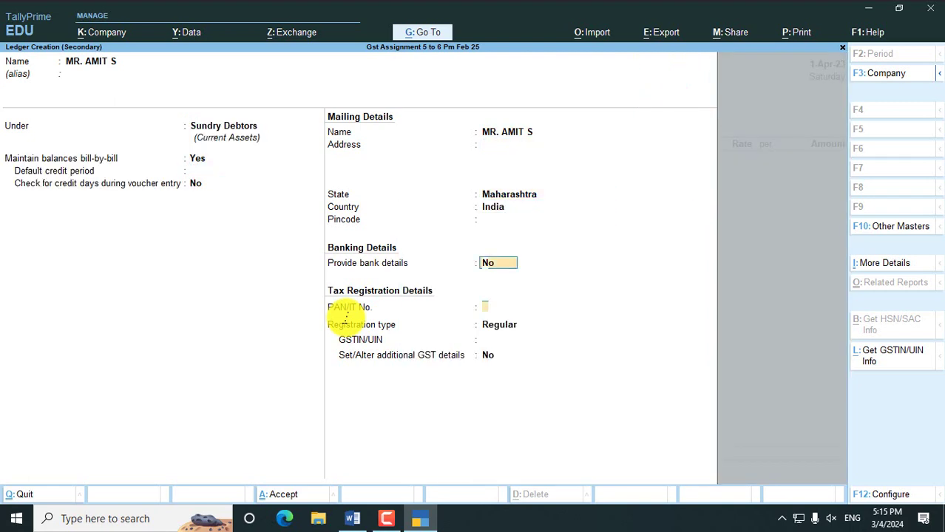
- Keep Regular registration, enter the customer's GSTIN, save the ledger and skip dispatch details
{"action": "key", "text": "Return"}
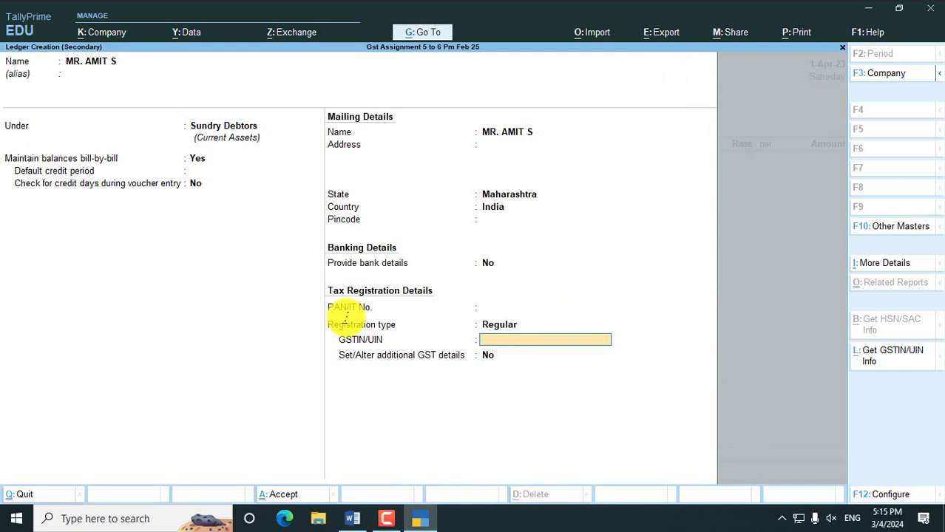
{"action": "key", "text": "BackSpace"}
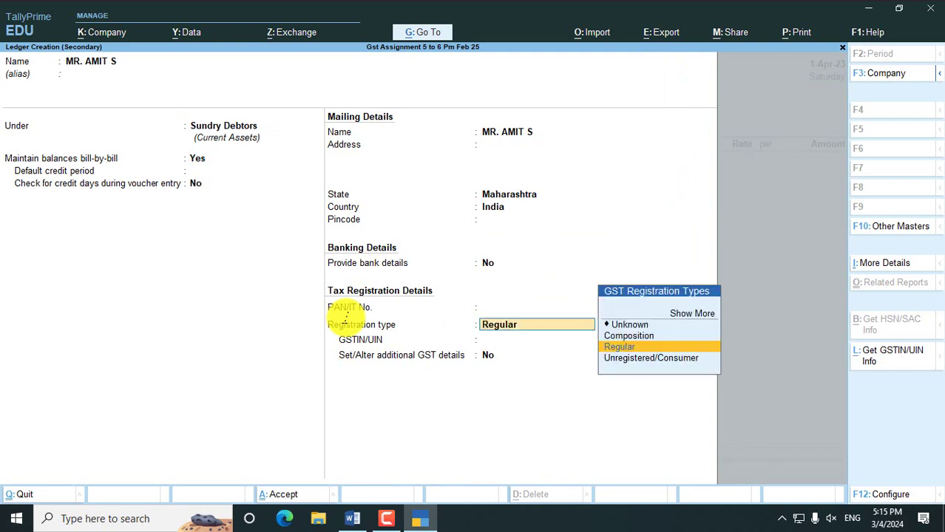
{"action": "key", "text": "Return"}
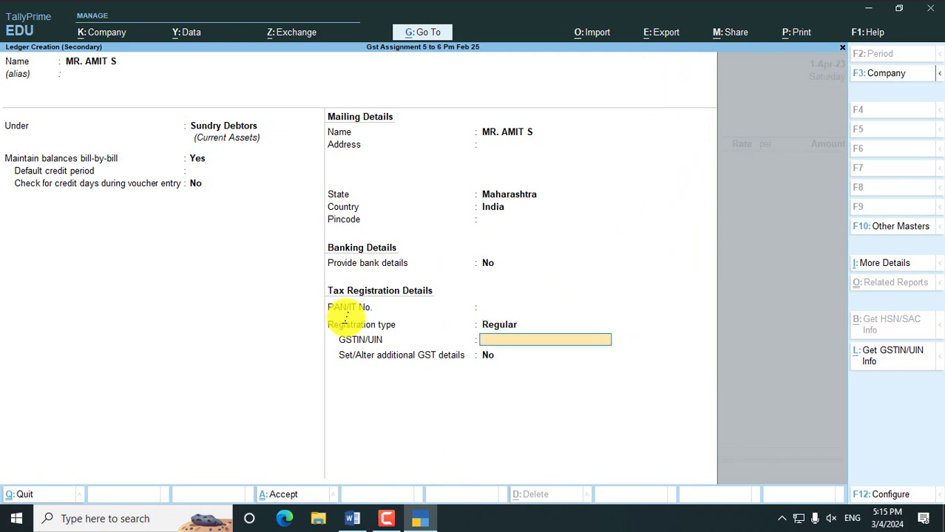
{"action": "key", "text": "BackSpace"}
{"action": "key", "text": "Down"}
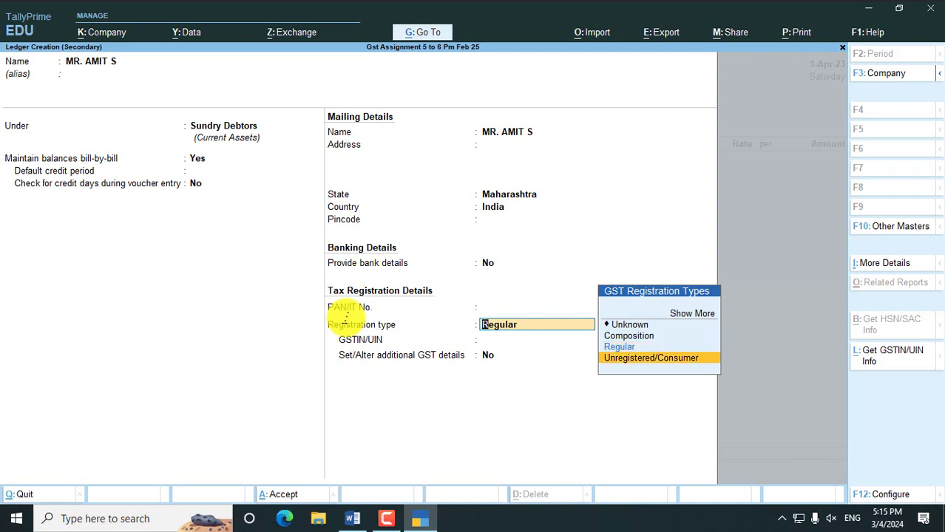
{"action": "key", "text": "Up"}
{"action": "key", "text": "Return"}
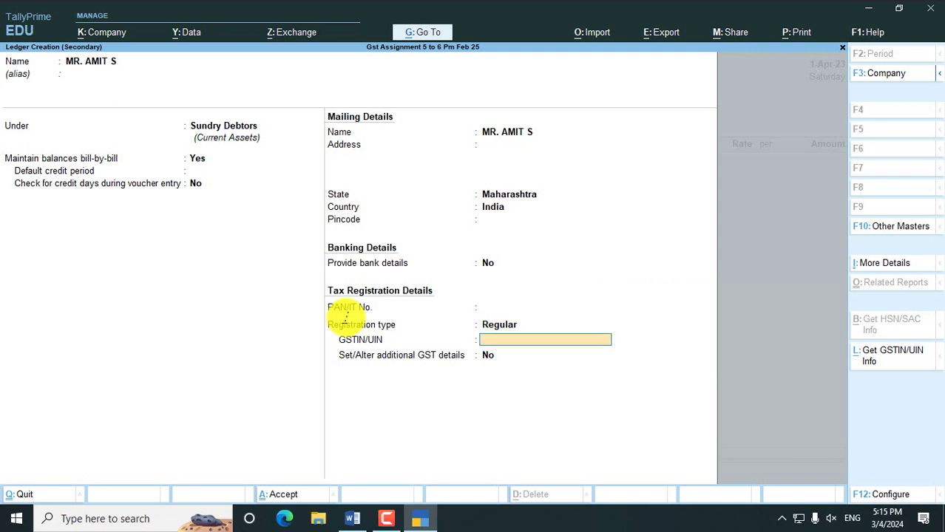
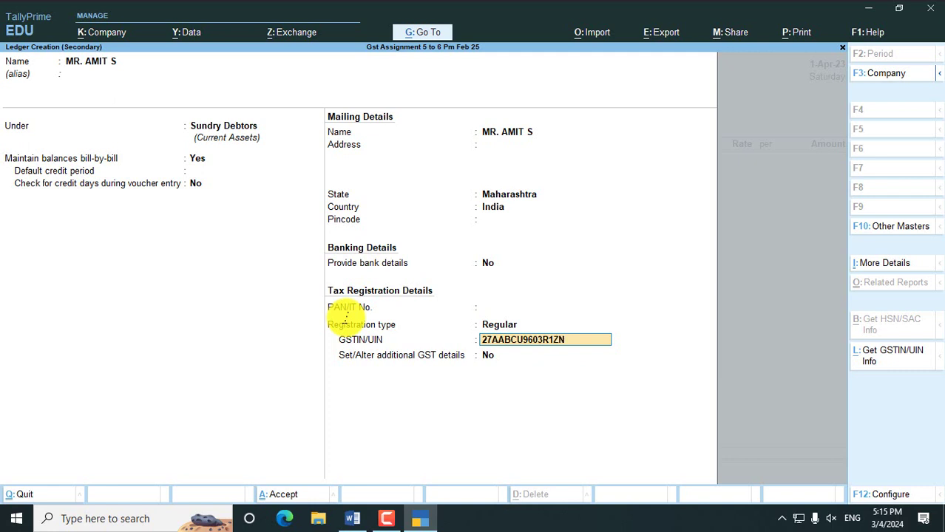
{"action": "key", "text": "Return"}
{"action": "key", "text": "Return"}
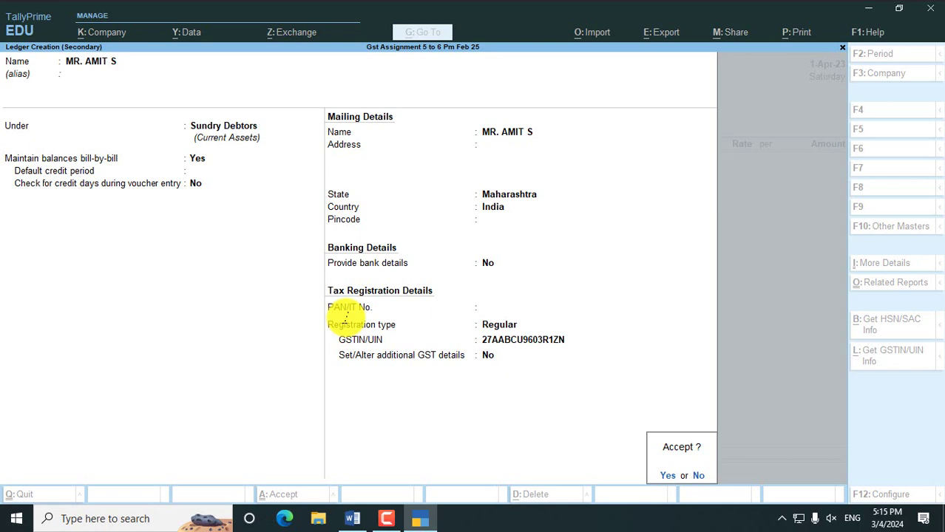
{"action": "key", "text": "Return"}
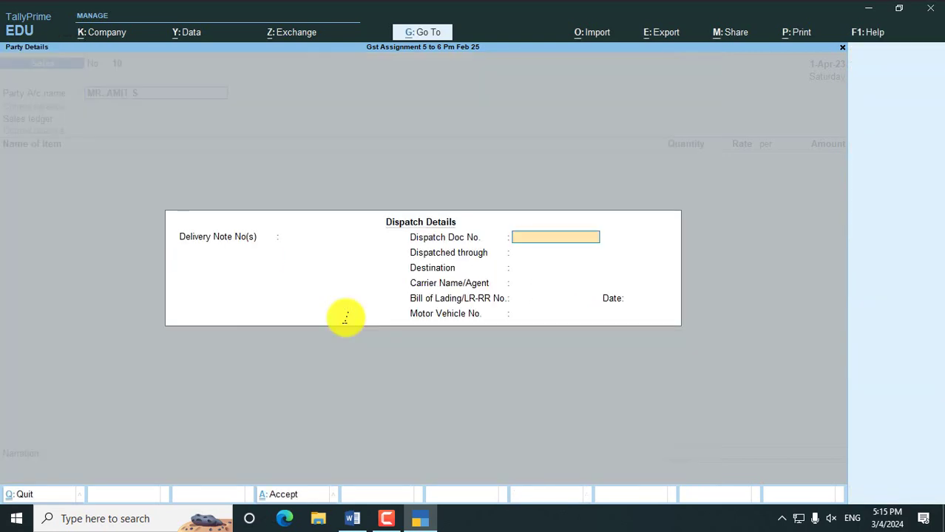
{"action": "key", "text": "ctrl+a"}
{"action": "key", "text": "ctrl+a"}
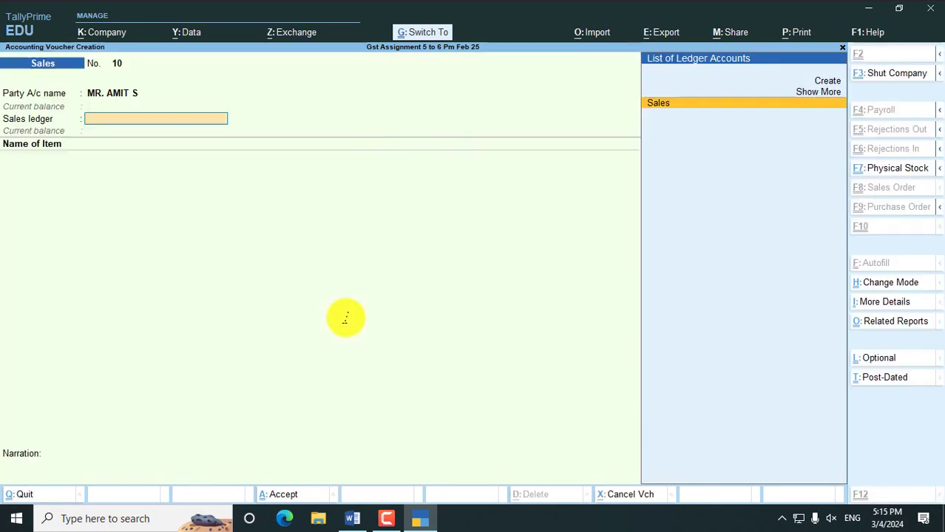
- Use Sales as the sales ledger and pick SAMSUNG GALAXY S9 as the item
{"action": "left_click", "coordinate": [674, 112]}
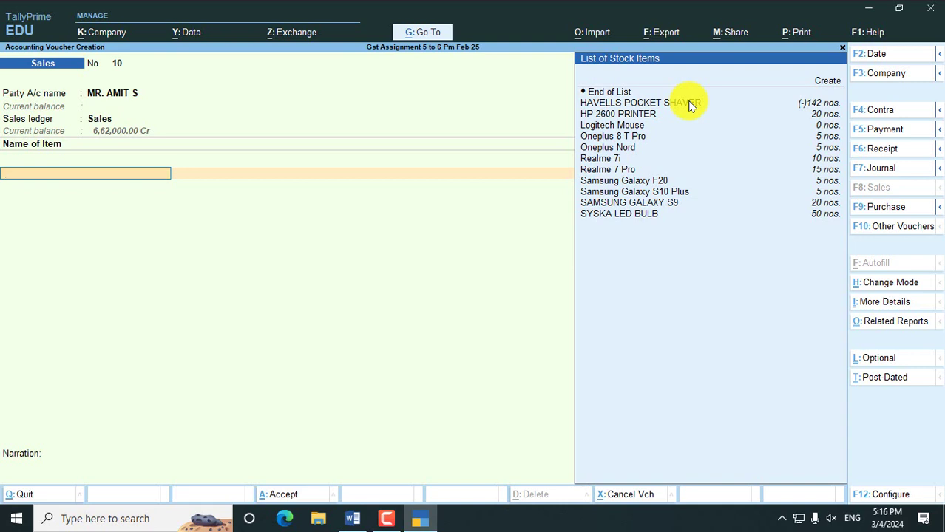
{"action": "type", "text": "SA"}
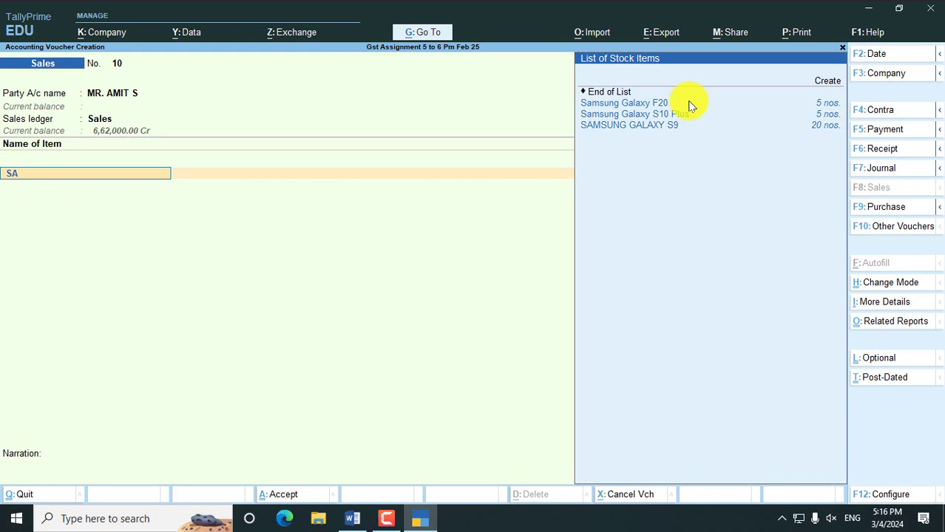
{"action": "key", "text": "Down"}
{"action": "key", "text": "Down"}
{"action": "key", "text": "Down"}
{"action": "key", "text": "Return"}
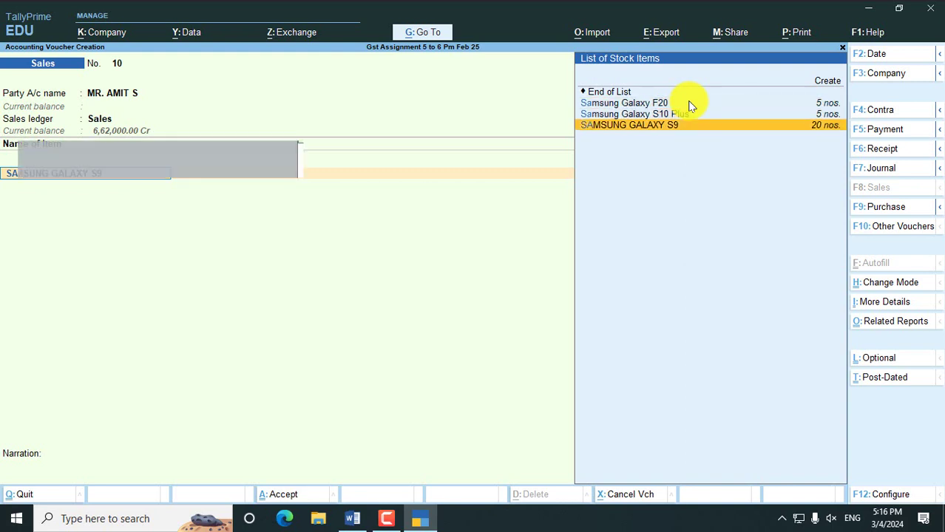
- Allocate 18 nos. of the item from Main Location at a rate of 45,000
{"action": "type", "text": "MAIN"}
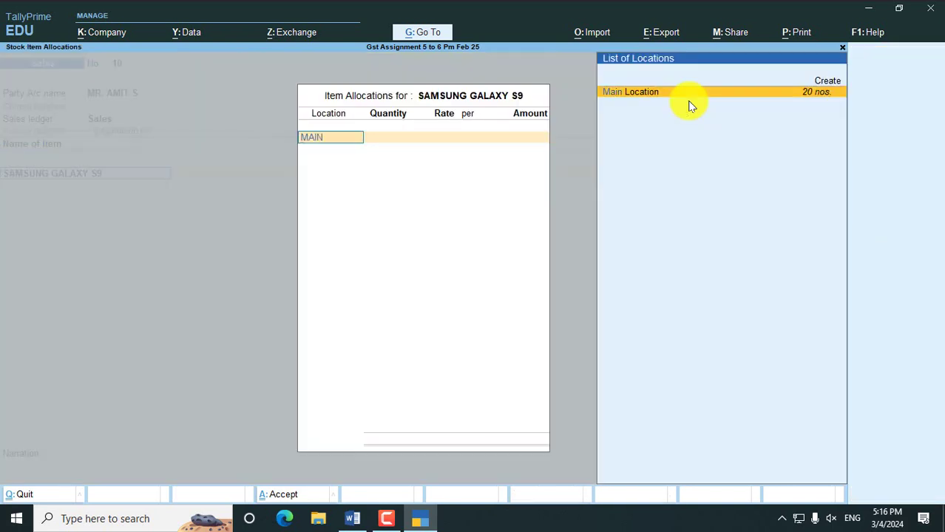
{"action": "key", "text": "Return"}
{"action": "type", "text": "18"}
{"action": "key", "text": "Return"}
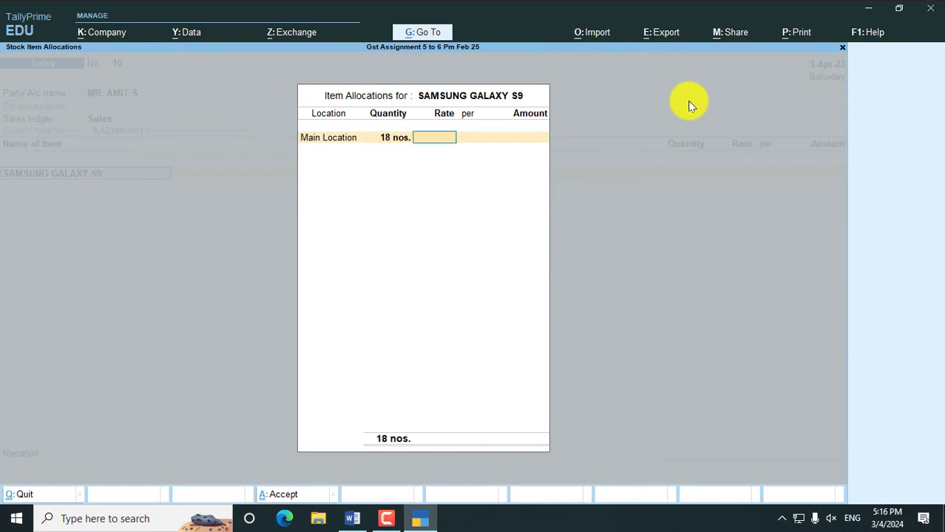
{"action": "key", "text": "alt+Tab"}
{"action": "key", "text": "alt+Tab"}
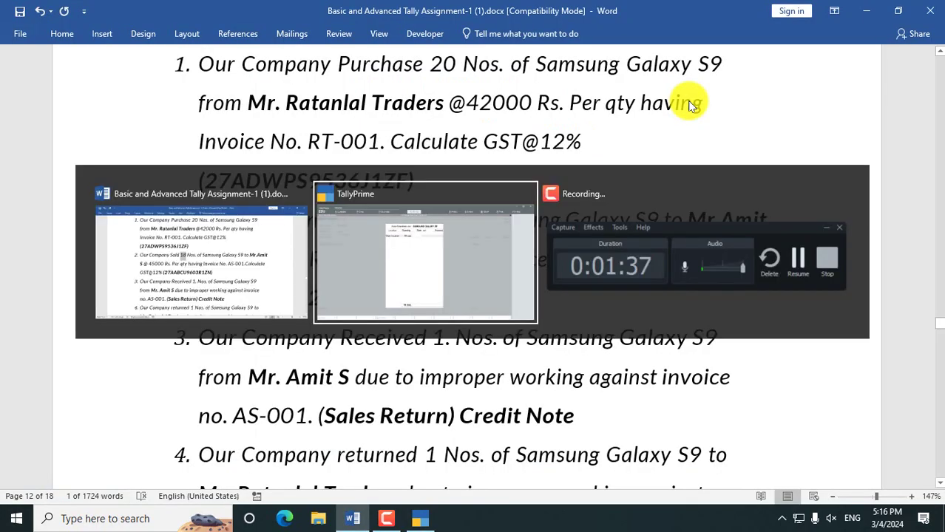
{"action": "type", "text": "45,000"}
{"action": "key", "text": "Return"}
{"action": "key", "text": "Return"}
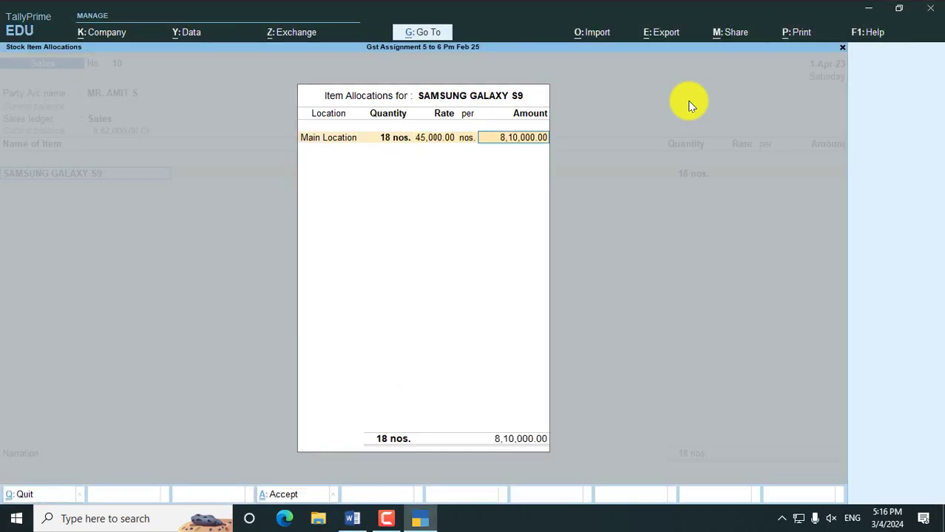
{"action": "key", "text": "Return"}
{"action": "key", "text": "Return"}
- Add Cgst and Sgst tax rows of 48,600 each and confirm GST details
{"action": "key", "text": "Return"}
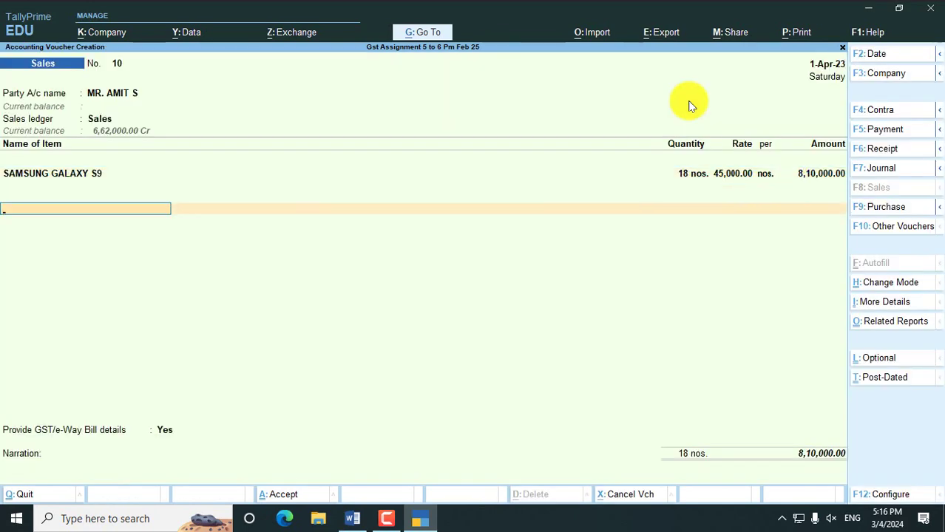
{"action": "type", "text": "CG"}
{"action": "key", "text": "Return"}
{"action": "key", "text": "Return"}
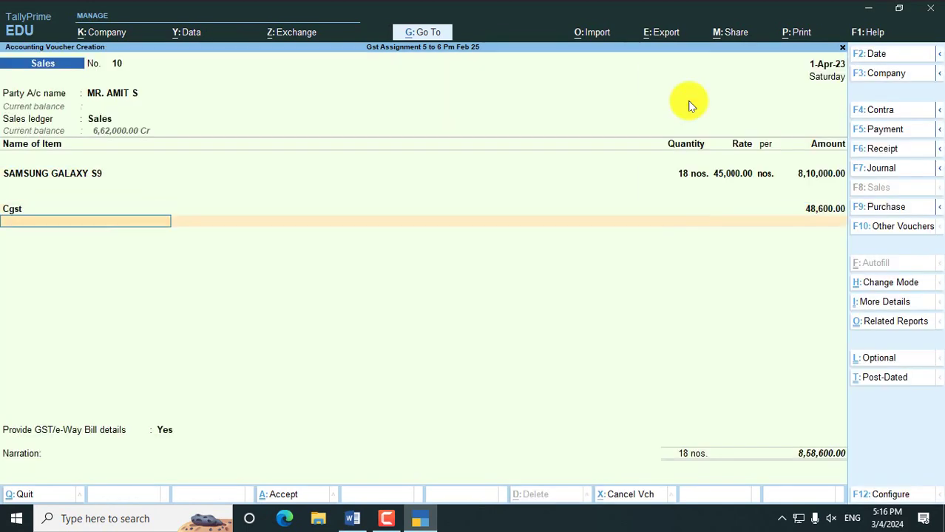
{"action": "type", "text": "SG"}
{"action": "key", "text": "Return"}
{"action": "key", "text": "Return"}
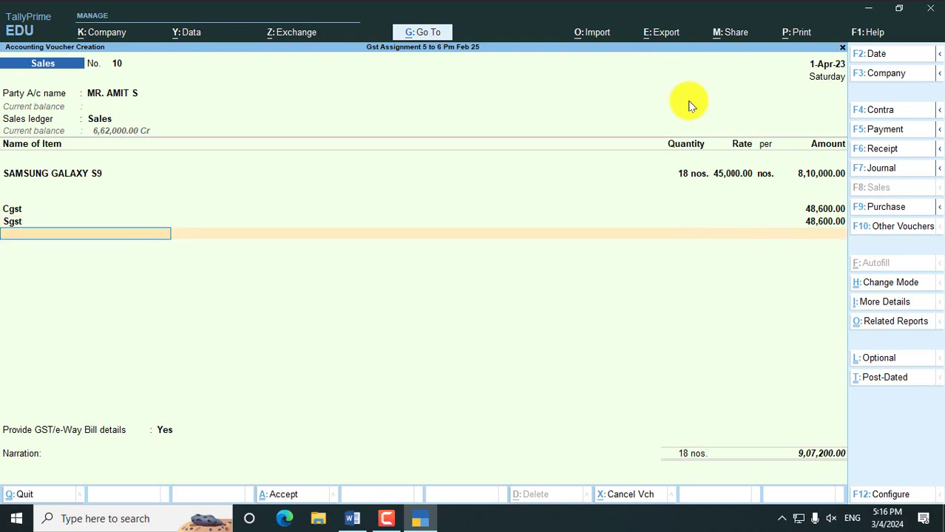
{"action": "key", "text": "Return"}
{"action": "key", "text": "Return"}
{"action": "key", "text": "Return"}
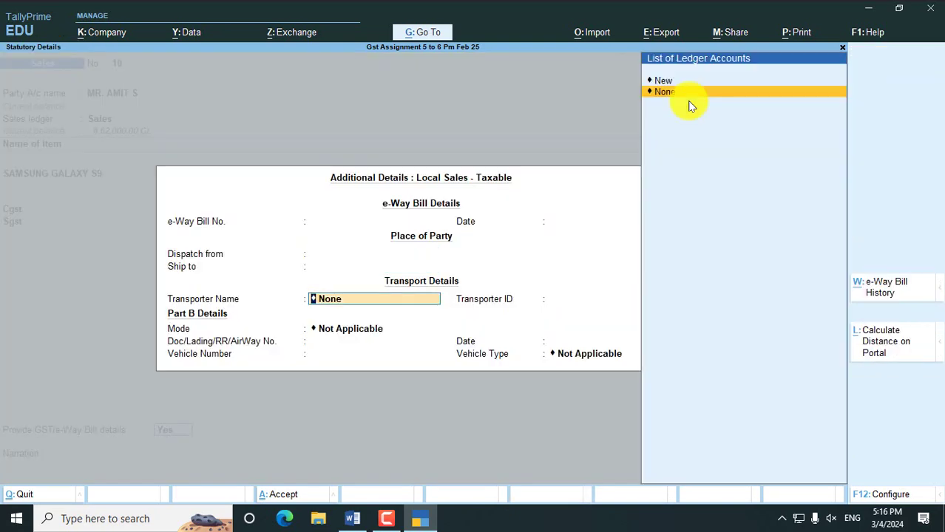
- Enter new bill reference AS-001 for 9,07,200 Dr and save Sales voucher No. 10
{"action": "key", "text": "ctrl+a"}
{"action": "key", "text": "Return"}
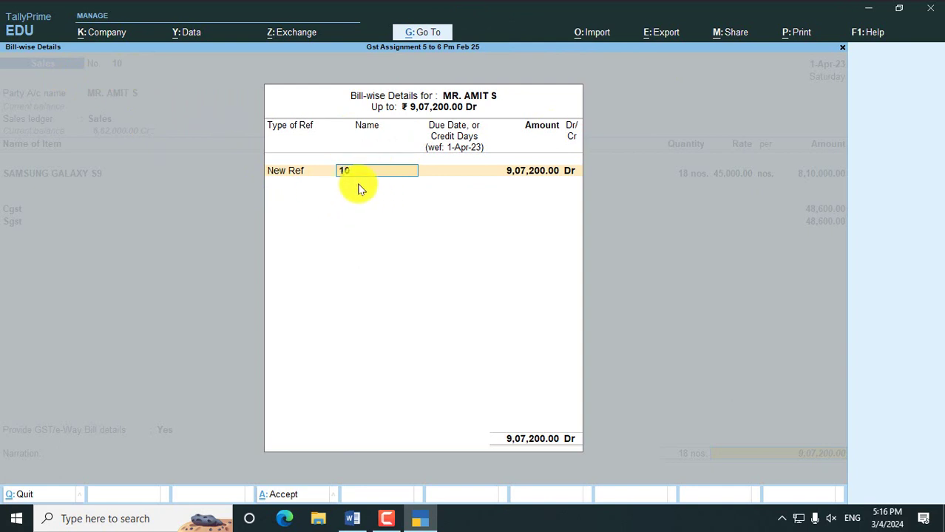
{"action": "type", "text": "AS-001"}
{"action": "key", "text": "Return"}
{"action": "key", "text": "Return"}
{"action": "key", "text": "Return"}
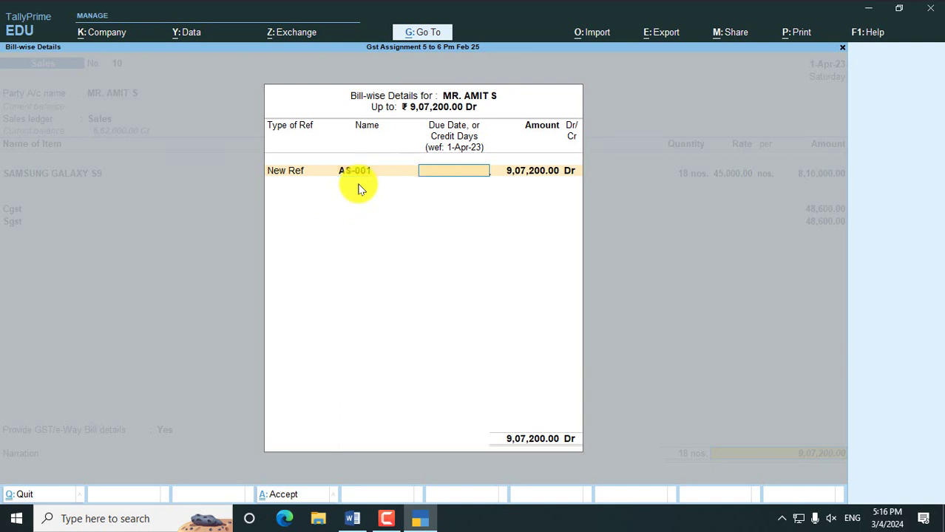
{"action": "key", "text": "Return"}
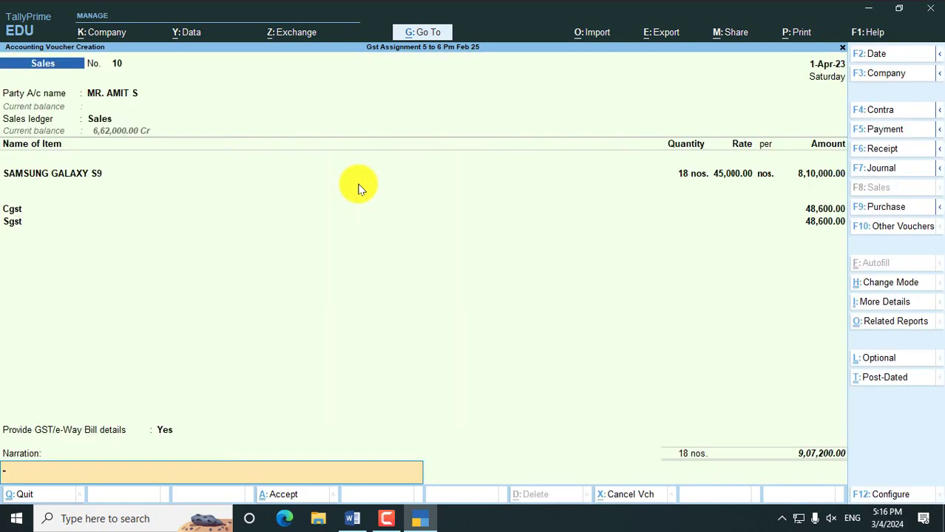
{"action": "key", "text": "Return"}
{"action": "key", "text": "Return"}
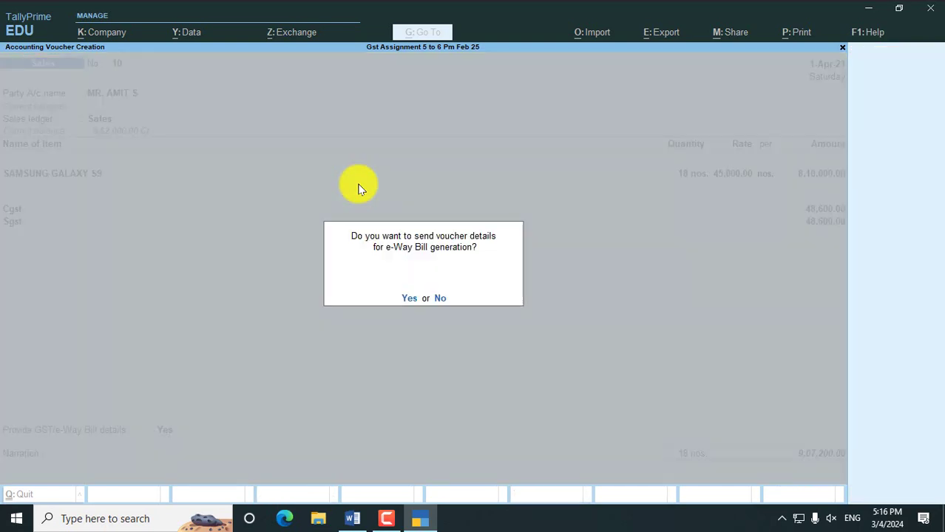
{"action": "key", "text": "Return"}
{"action": "key", "text": "Return"}
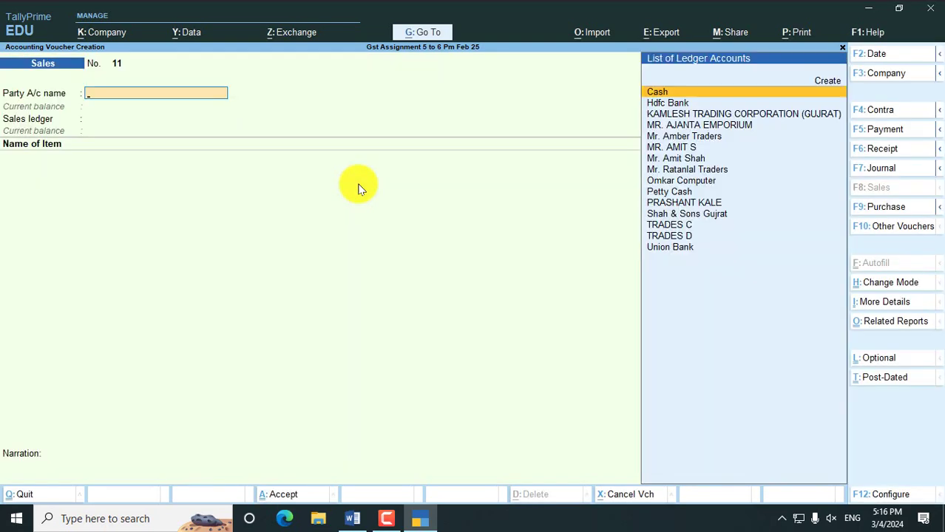
{"action": "key", "text": "alt+Tab"}
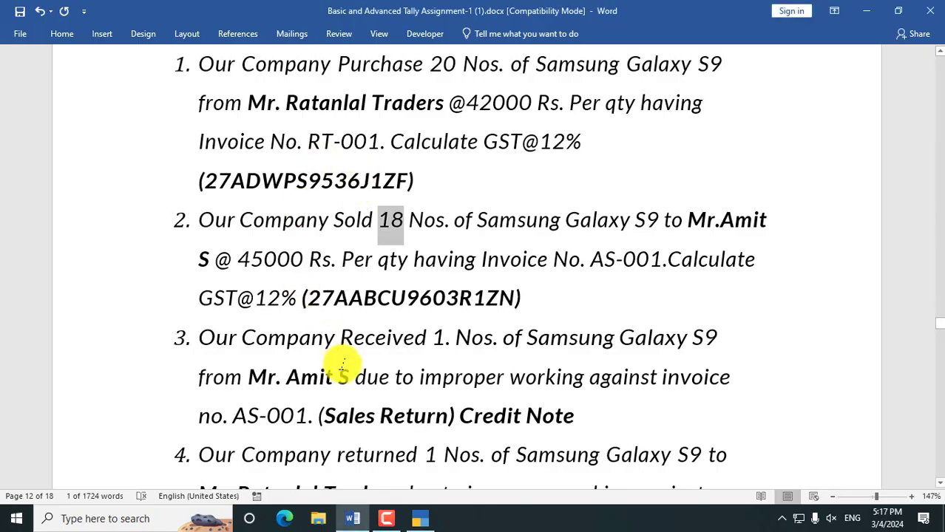
{"action": "scroll", "coordinate": [337, 363], "scroll_direction": "down", "scroll_amount": 2}
{"action": "left_click", "coordinate": [351, 282]}
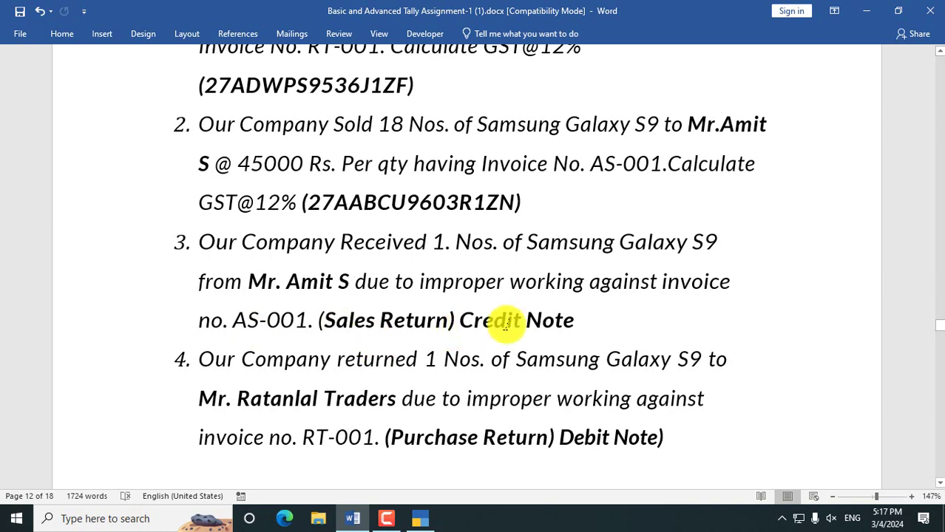
{"action": "scroll", "coordinate": [500, 329], "scroll_direction": "up", "scroll_amount": 5}
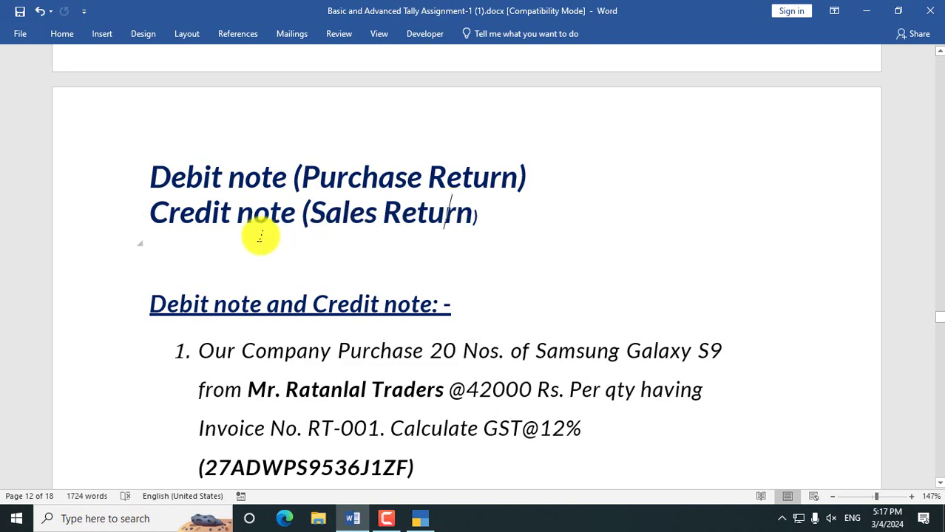
{"action": "scroll", "coordinate": [258, 235], "scroll_direction": "down", "scroll_amount": 3}
{"action": "scroll", "coordinate": [257, 235], "scroll_direction": "down", "scroll_amount": 3}
{"action": "scroll", "coordinate": [258, 232], "scroll_direction": "up", "scroll_amount": 1}
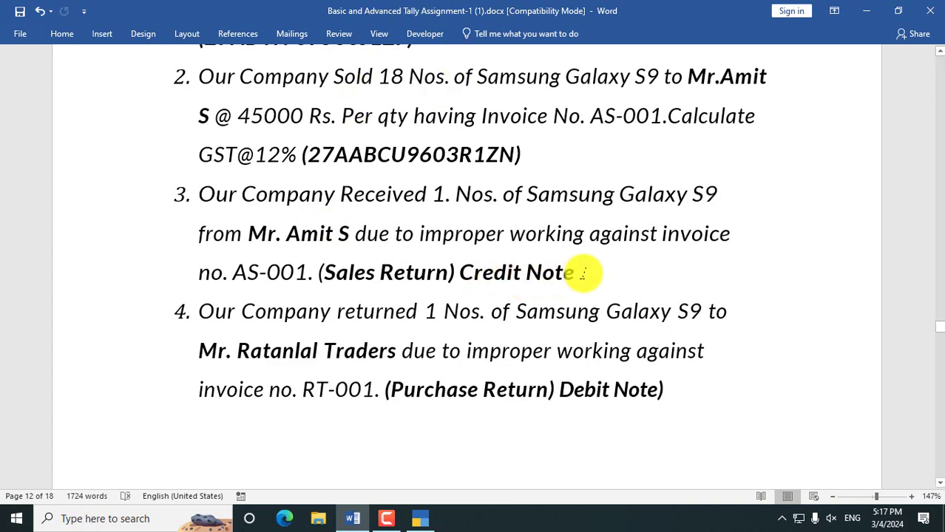
{"action": "left_click_drag", "start_coordinate": [580, 270], "coordinate": [468, 273]}
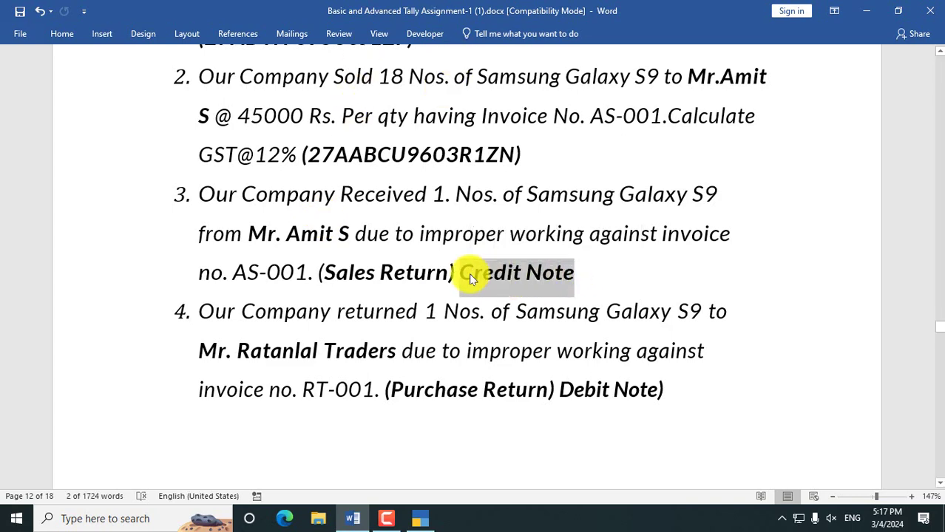
{"action": "key", "text": "alt+Tab"}
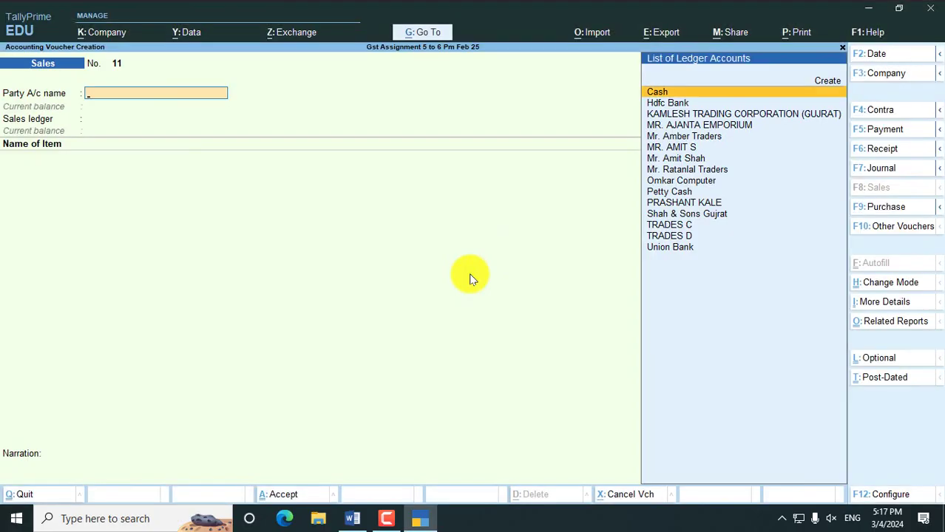
- From the Gateway, start a new voucher as a Credit Note in Item Invoice mode
{"action": "key", "text": "Escape"}
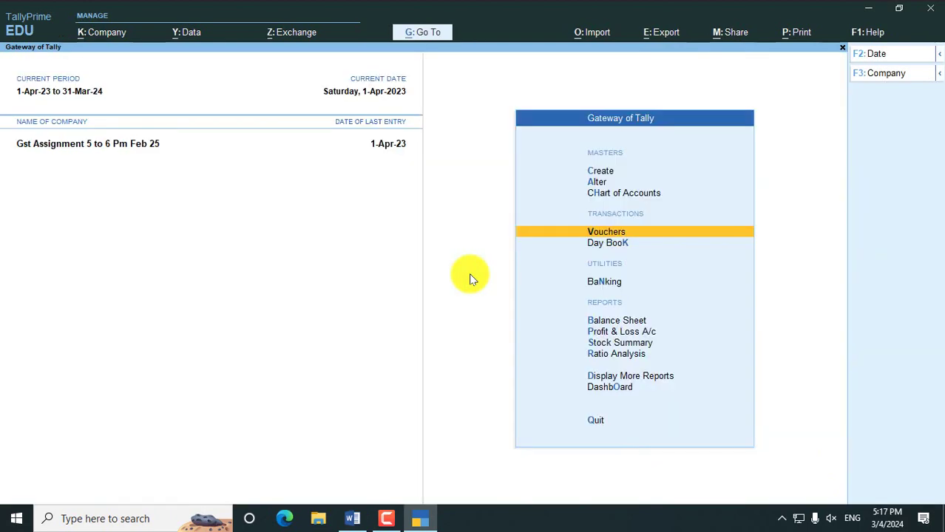
{"action": "key", "text": "Return"}
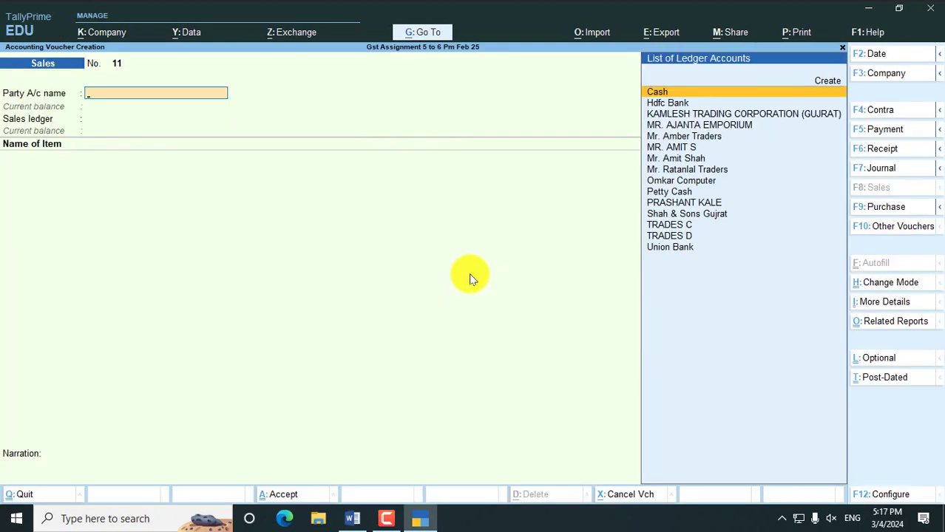
{"action": "key", "text": "ctrl+F8"}
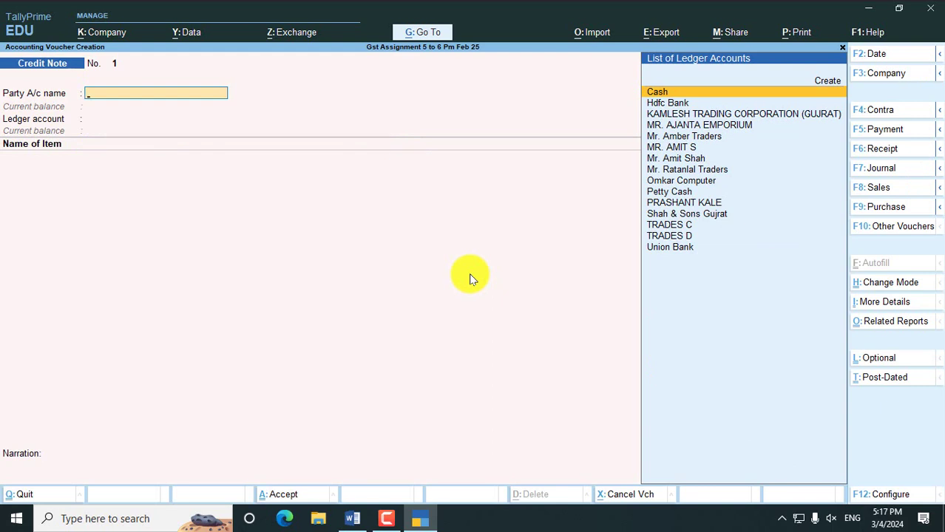
{"action": "key", "text": "ctrl+h"}
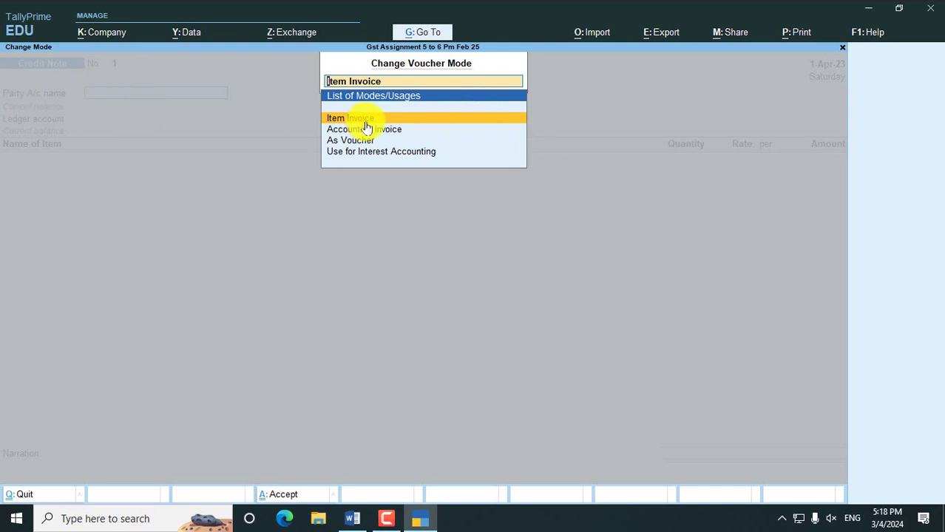
{"action": "left_click", "coordinate": [366, 128]}
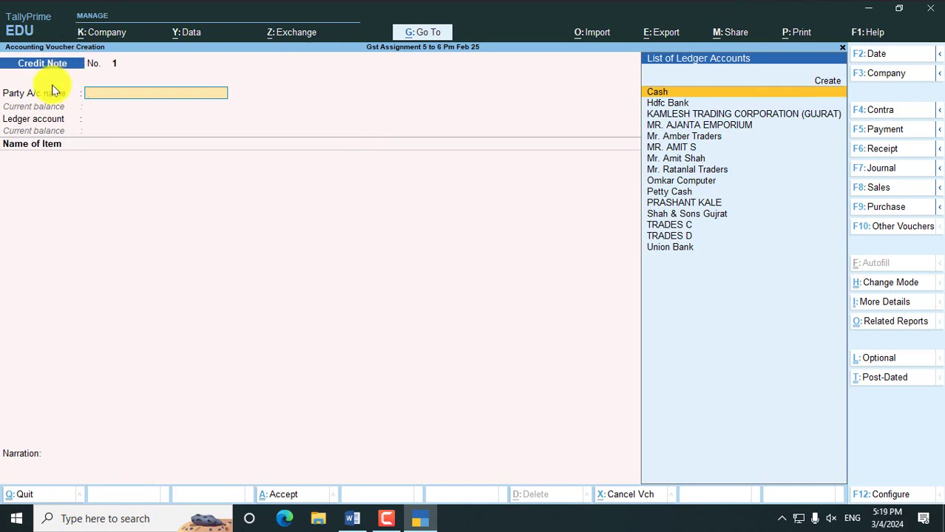
- Select the customer as party, accept receipt and party details, and choose the Sales ledger
{"action": "key", "text": "Down"}
{"action": "key", "text": "Down"}
{"action": "key", "text": "Down"}
{"action": "key", "text": "Down"}
{"action": "key", "text": "Down"}
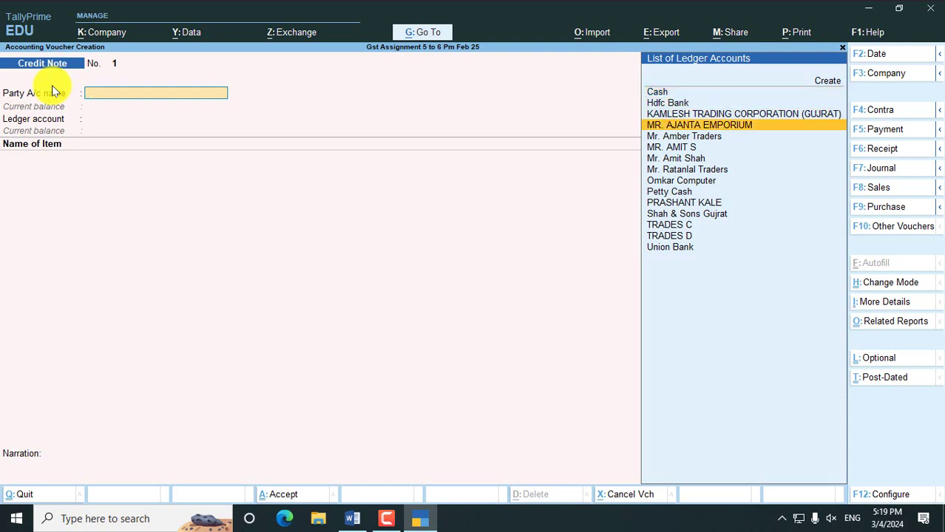
{"action": "key", "text": "Return"}
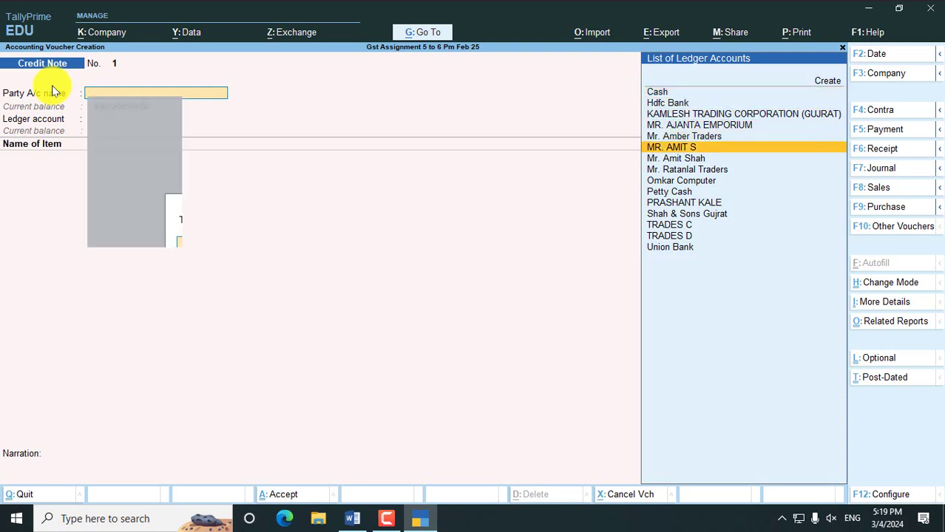
{"action": "key", "text": "ctrl+a"}
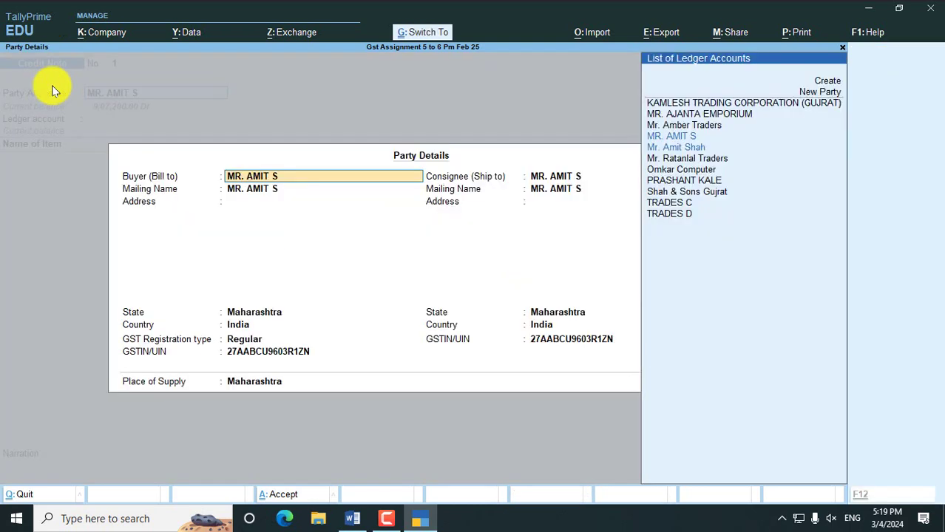
{"action": "key", "text": "ctrl+a"}
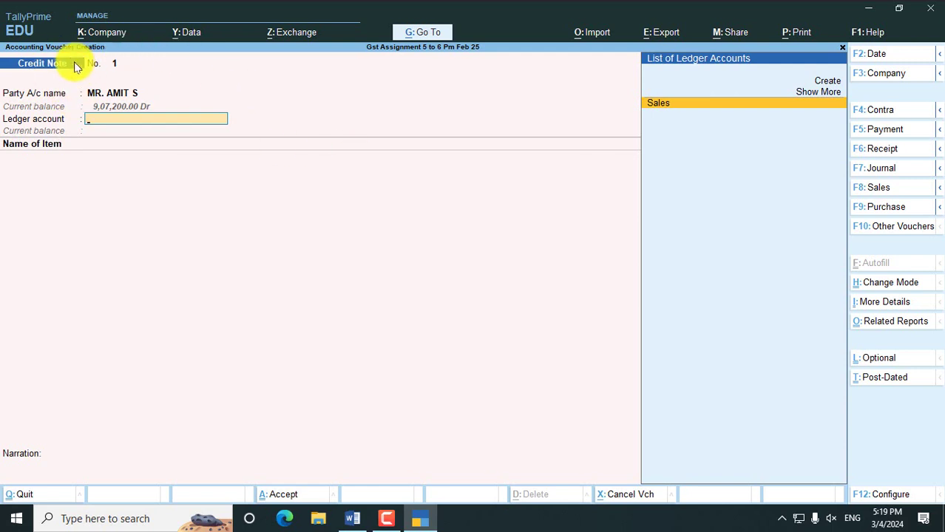
{"action": "left_click", "coordinate": [710, 110]}
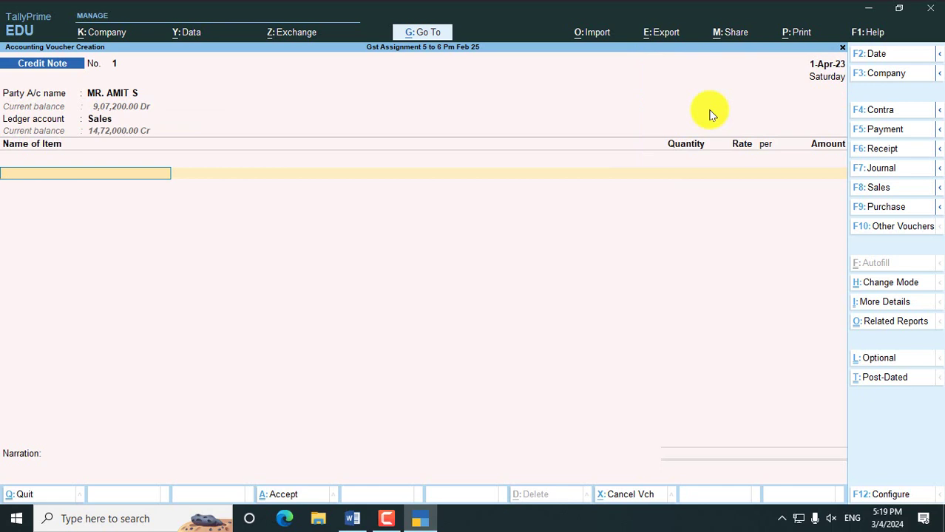
- Enter SAMSUNG GALAXY S9 from Main Location, quantity 1, at rate 45,000.00
{"action": "type", "text": "SAM"}
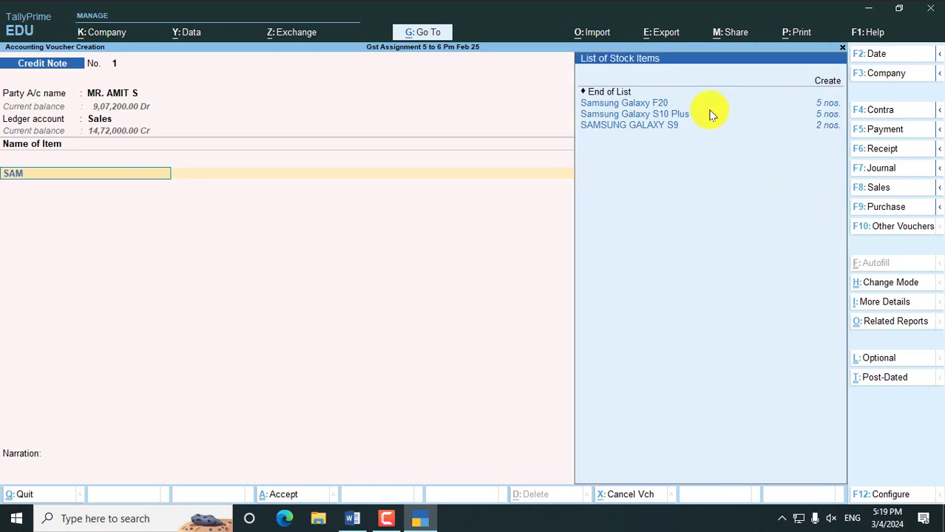
{"action": "key", "text": "Down"}
{"action": "key", "text": "Down"}
{"action": "key", "text": "Return"}
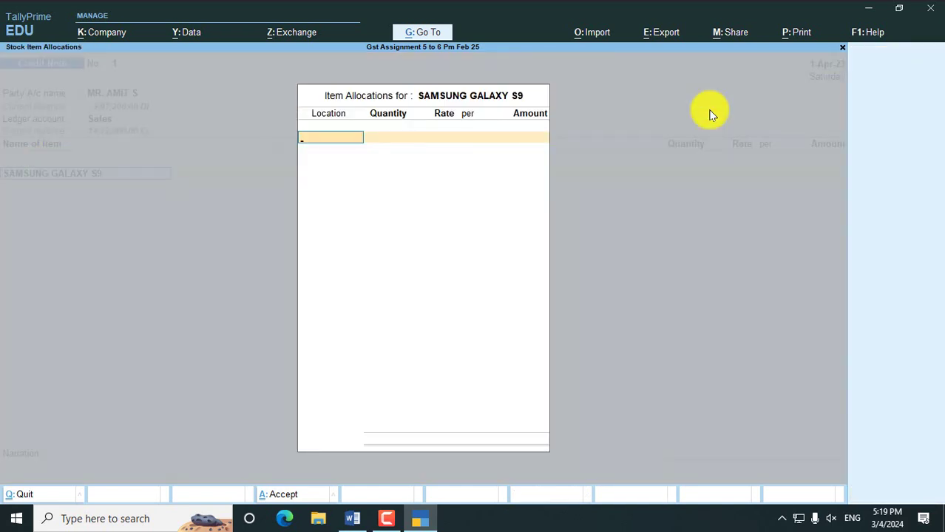
{"action": "type", "text": "MAI"}
{"action": "key", "text": "Return"}
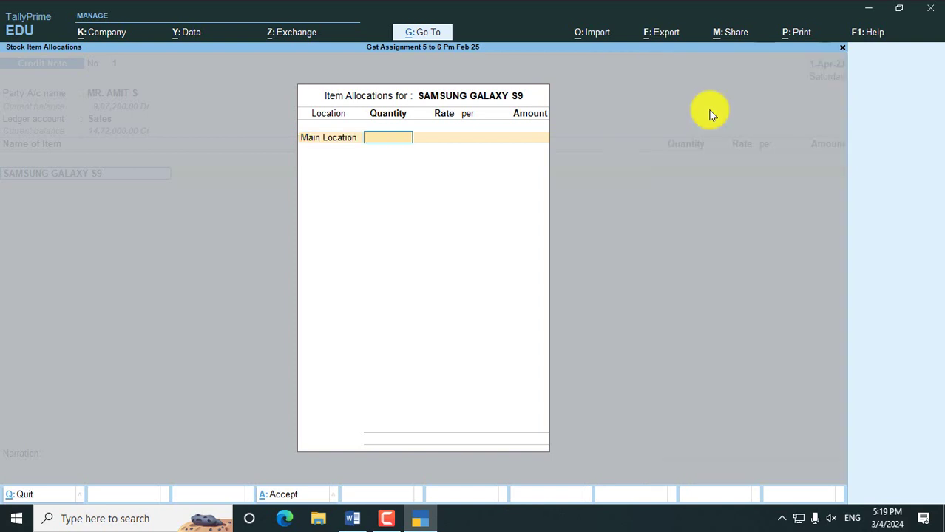
{"action": "type", "text": "1"}
{"action": "key", "text": "Return"}
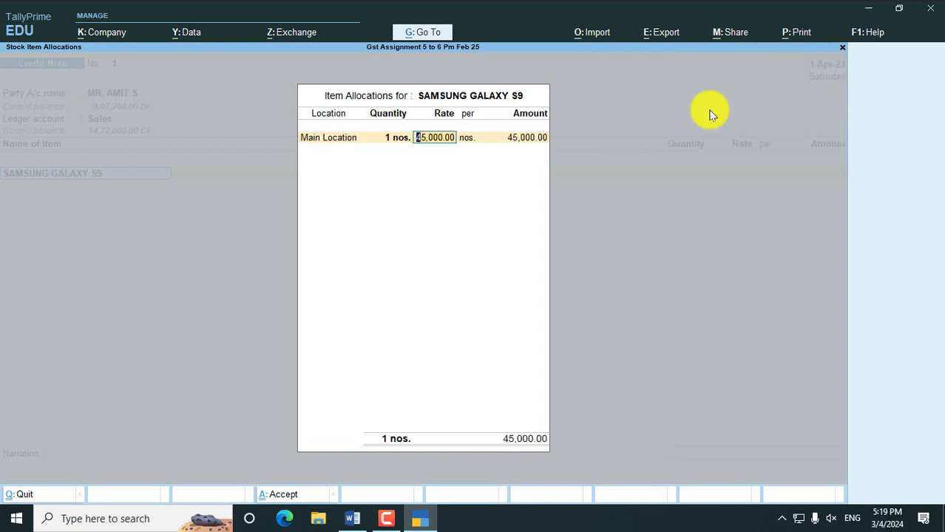
{"action": "key", "text": "Return"}
{"action": "key", "text": "Return"}
{"action": "key", "text": "Return"}
{"action": "key", "text": "Return"}
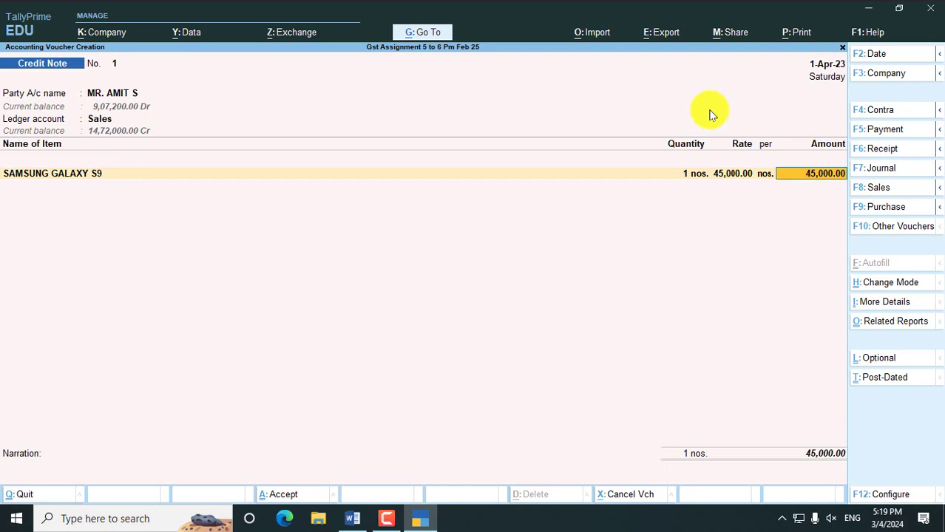
- Add Cgst and Sgst rows of 2,700.00 each and confirm providing GST details
{"action": "key", "text": "Return"}
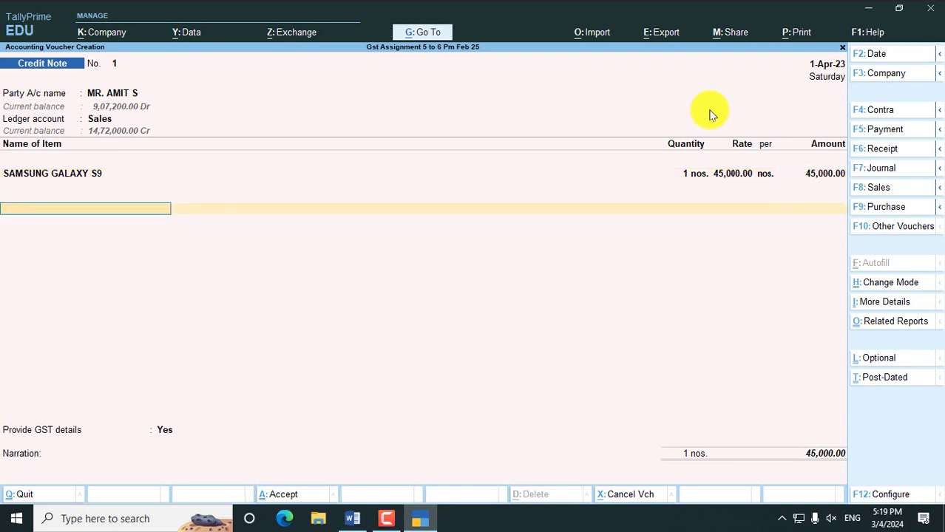
{"action": "type", "text": "cgst"}
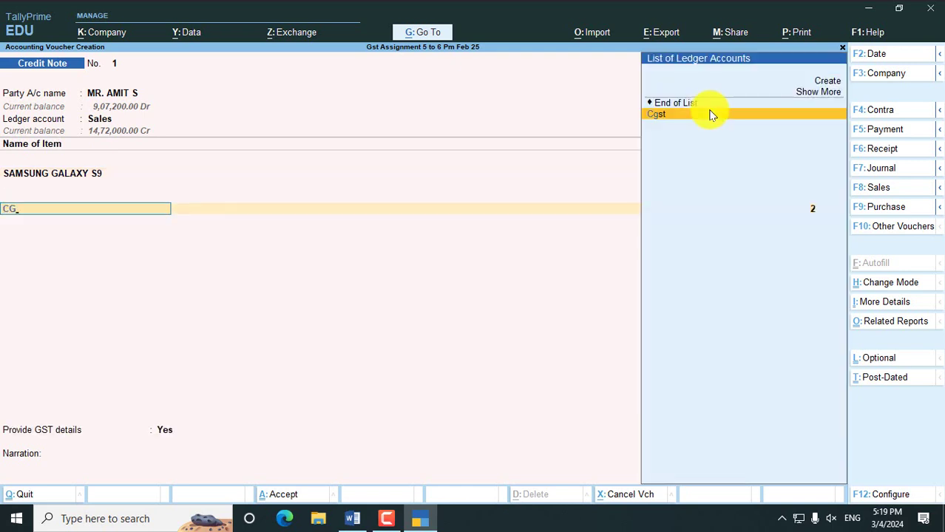
{"action": "key", "text": "Return"}
{"action": "key", "text": "Return"}
{"action": "type", "text": "SG"}
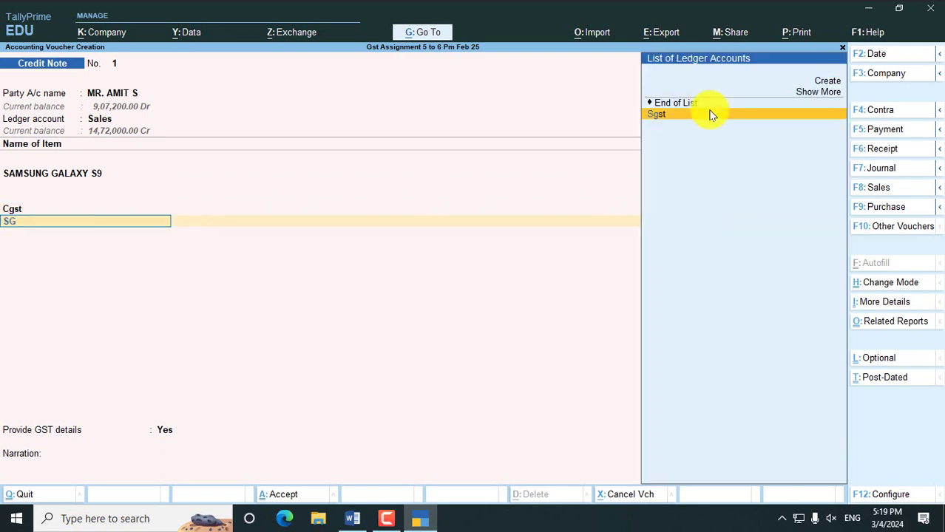
{"action": "key", "text": "Return"}
{"action": "key", "text": "Return"}
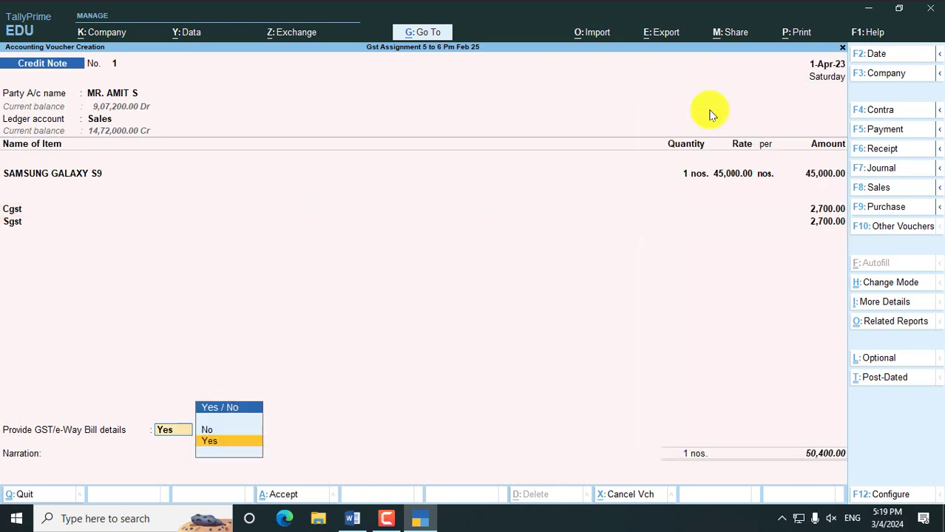
{"action": "key", "text": "Return"}
{"action": "key", "text": "Return"}
{"action": "key", "text": "Return"}
{"action": "key", "text": "Return"}
{"action": "key", "text": "Return"}
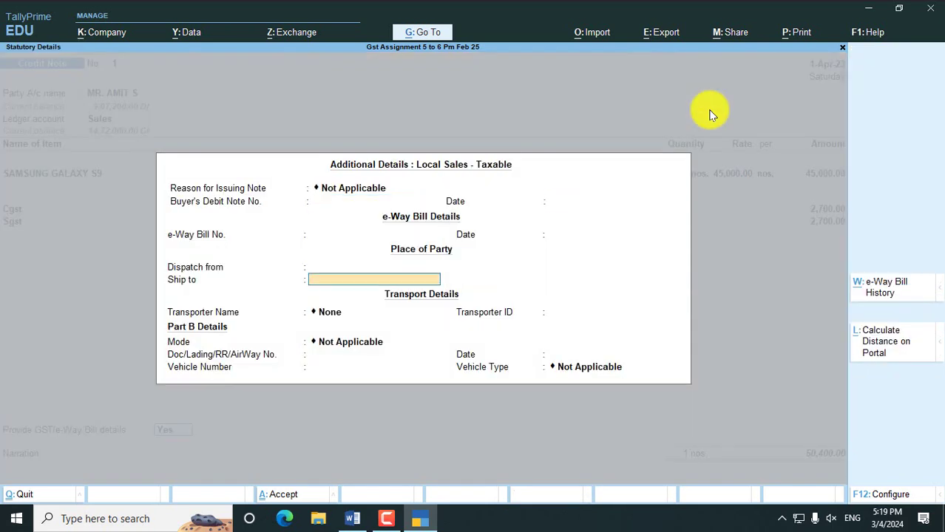
{"action": "key", "text": "Return"}
{"action": "key", "text": "Return"}
{"action": "key", "text": "Return"}
{"action": "key", "text": "Return"}
{"action": "key", "text": "Return"}
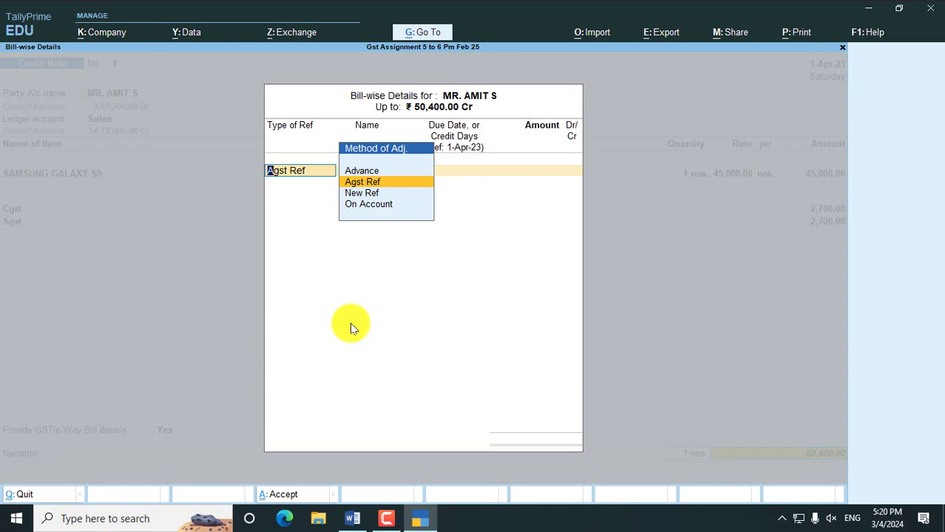
- Settle against pending bill AS-001 for 50,400.00 Cr and save Credit Note No. 1
{"action": "key", "text": "Return"}
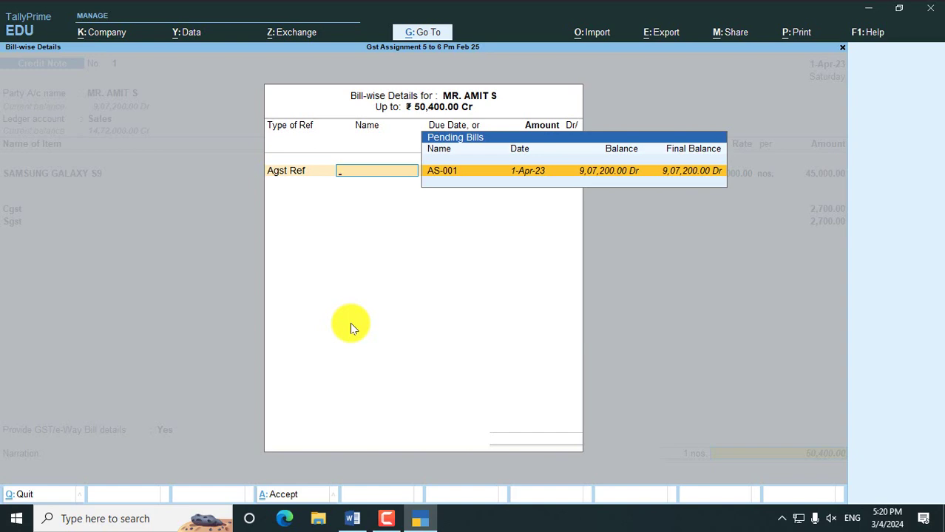
{"action": "key", "text": "Return"}
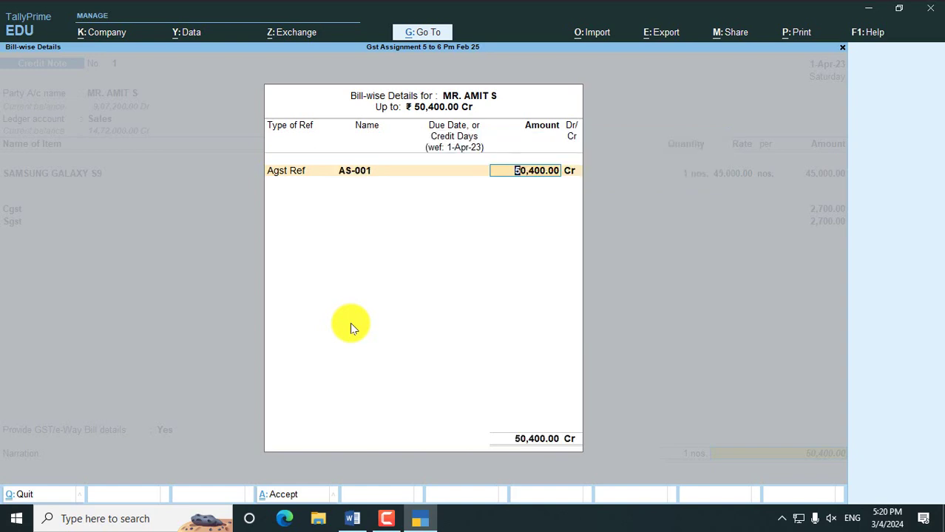
{"action": "key", "text": "Return"}
{"action": "key", "text": "Return"}
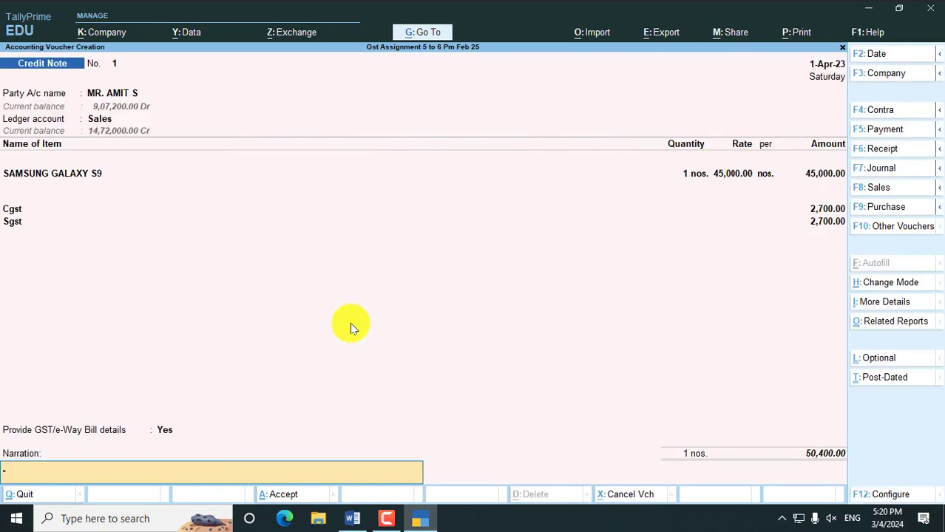
{"action": "key", "text": "Return"}
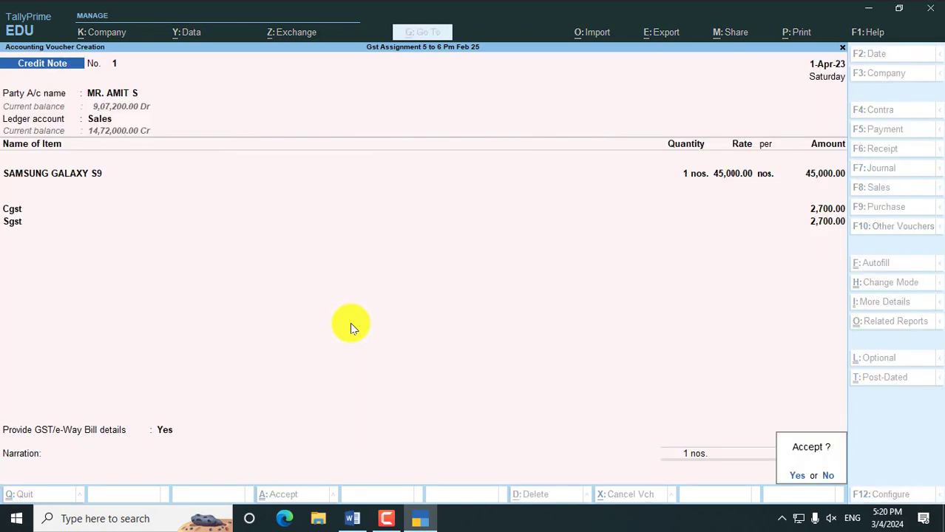
{"action": "key", "text": "Return"}
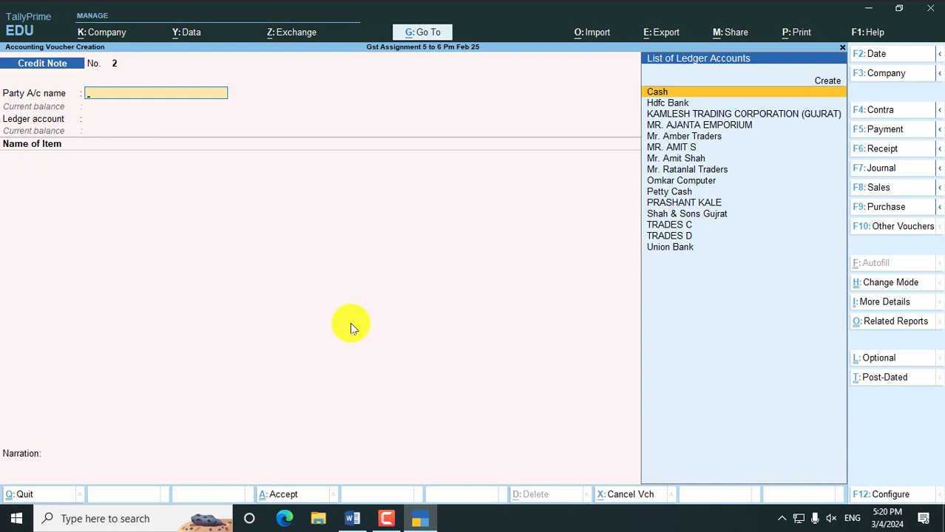
- Review the saved Credit Note No. 1, close it, and return to the Word assignment
{"action": "key", "text": "Page_Up"}
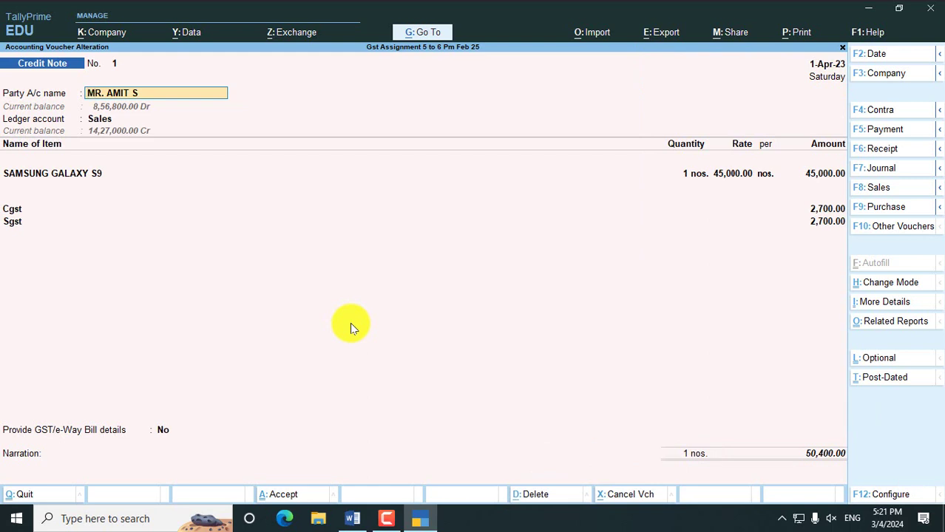
{"action": "key", "text": "BackSpace"}
{"action": "key", "text": "Escape"}
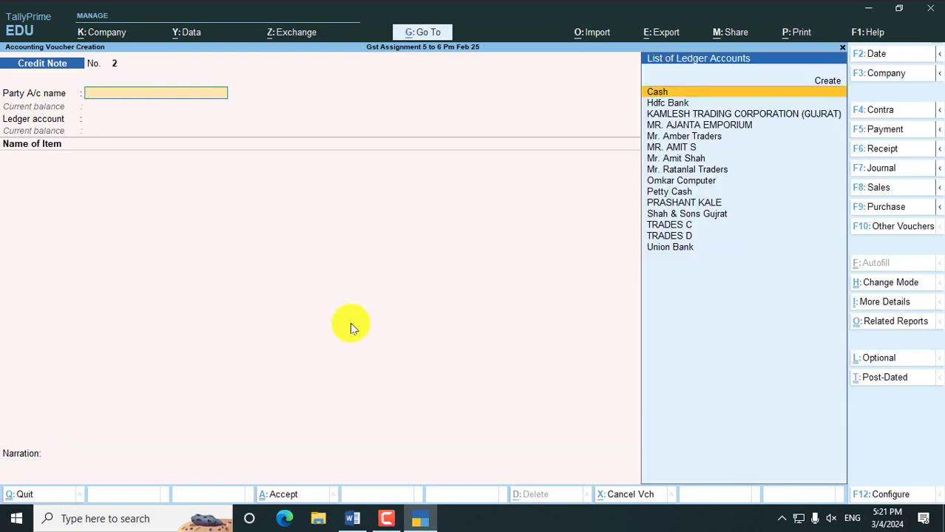
{"action": "key", "text": "alt+Tab"}
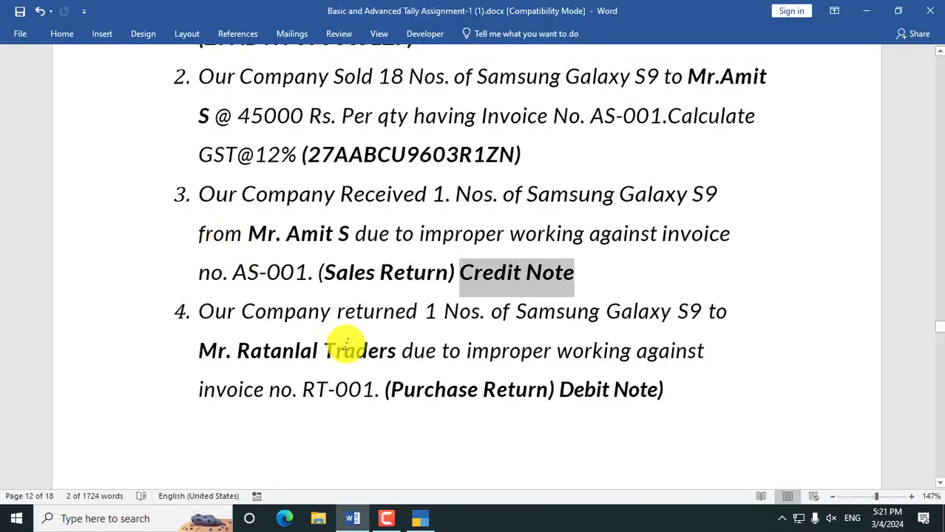
- Read assignment tasks 3 and 4, noting invoice RT-001, then return to TallyPrime
{"action": "left_click", "coordinate": [347, 345]}
{"action": "left_click_drag", "start_coordinate": [281, 194], "coordinate": [565, 270]}
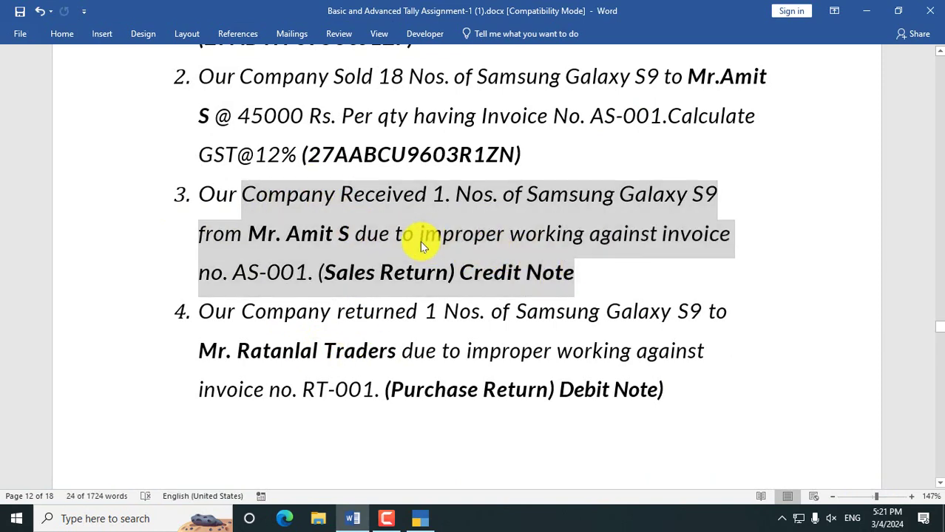
{"action": "left_click", "coordinate": [420, 241]}
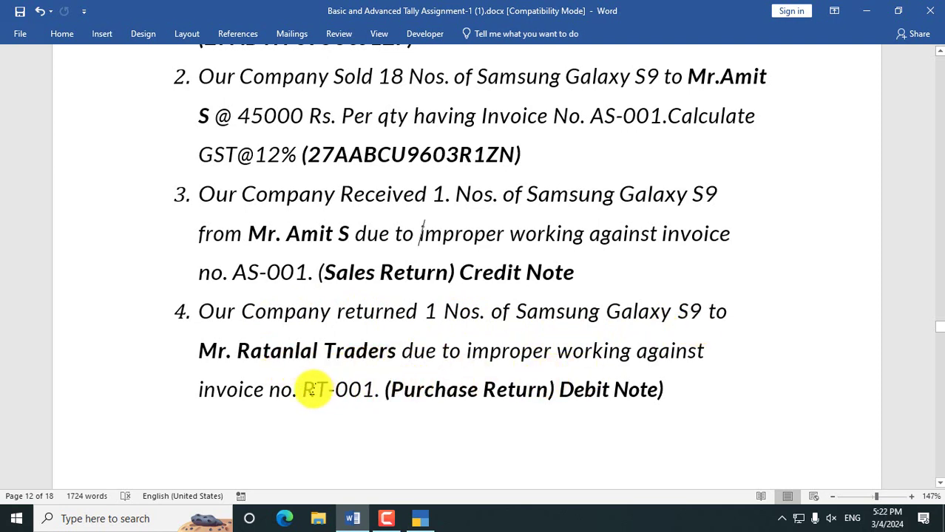
{"action": "left_click_drag", "start_coordinate": [302, 390], "coordinate": [551, 389]}
{"action": "left_click", "coordinate": [414, 393]}
{"action": "key", "text": "alt+Tab"}
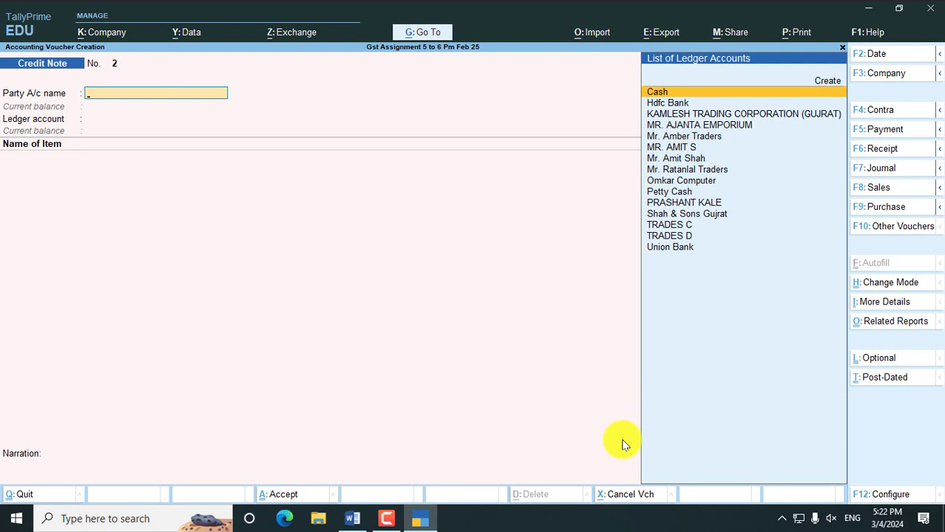
- Switch the voucher to a Debit Note, keeping Item Invoice mode
{"action": "key", "text": "alt"}
{"action": "key", "text": "alt+F5"}
{"action": "key", "text": "ctrl+h"}
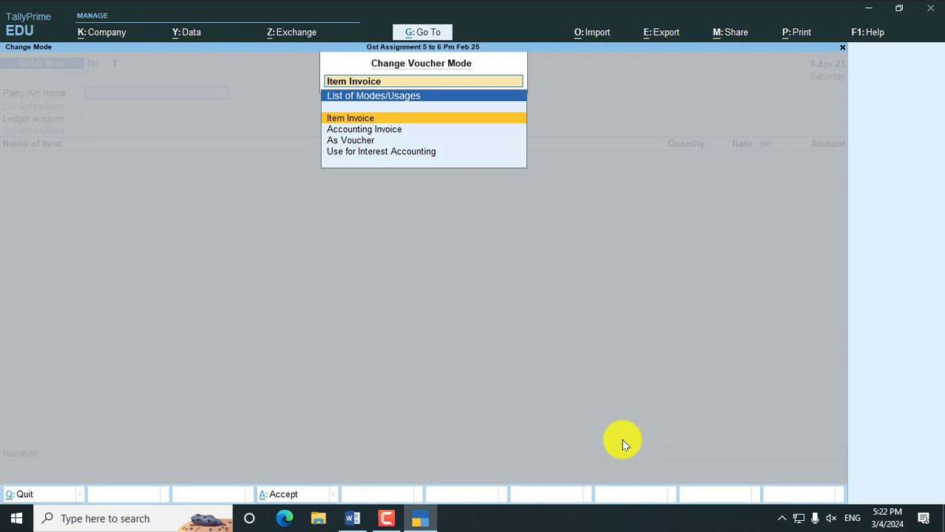
{"action": "key", "text": "Return"}
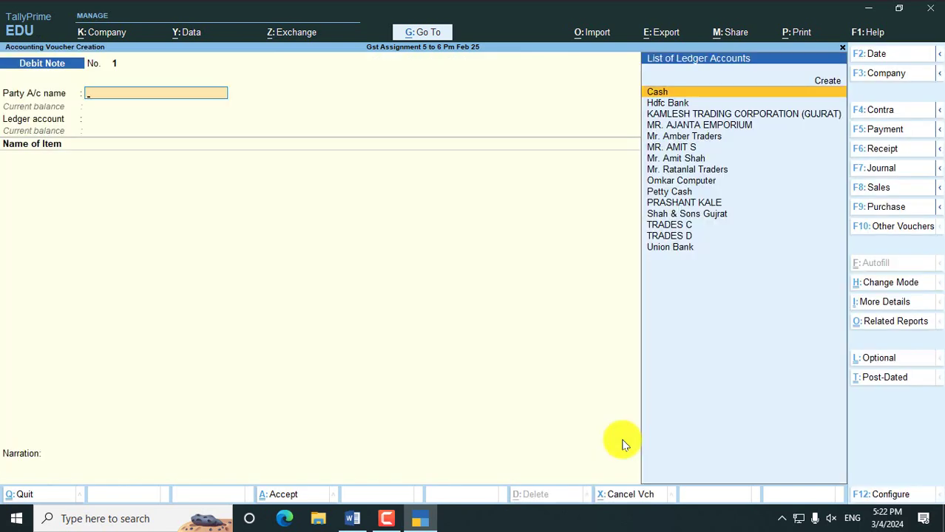
- Choose the supplier as party and accept the dispatch and party details
{"action": "key", "text": "Down"}
{"action": "key", "text": "Down"}
{"action": "key", "text": "Down"}
{"action": "key", "text": "Down"}
{"action": "key", "text": "Down"}
{"action": "key", "text": "Down"}
{"action": "key", "text": "Down"}
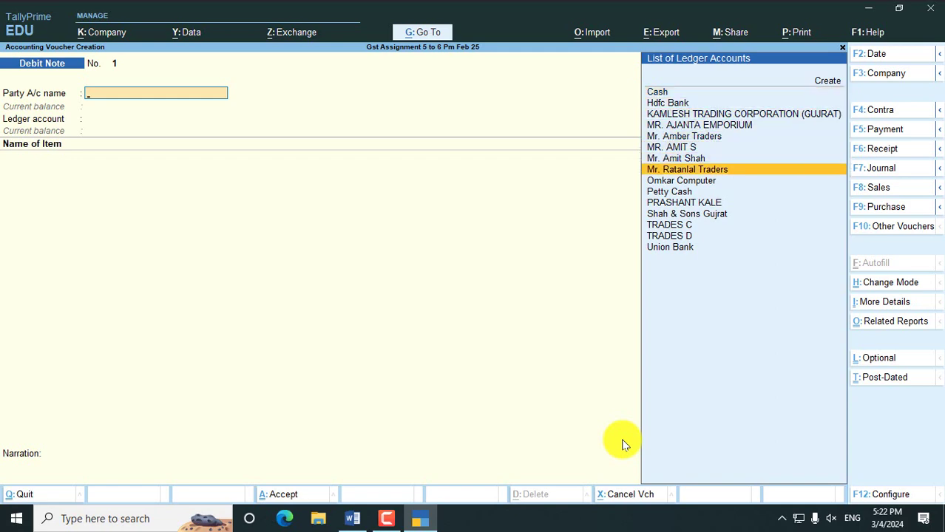
{"action": "key", "text": "Return"}
{"action": "key", "text": "ctrl+a"}
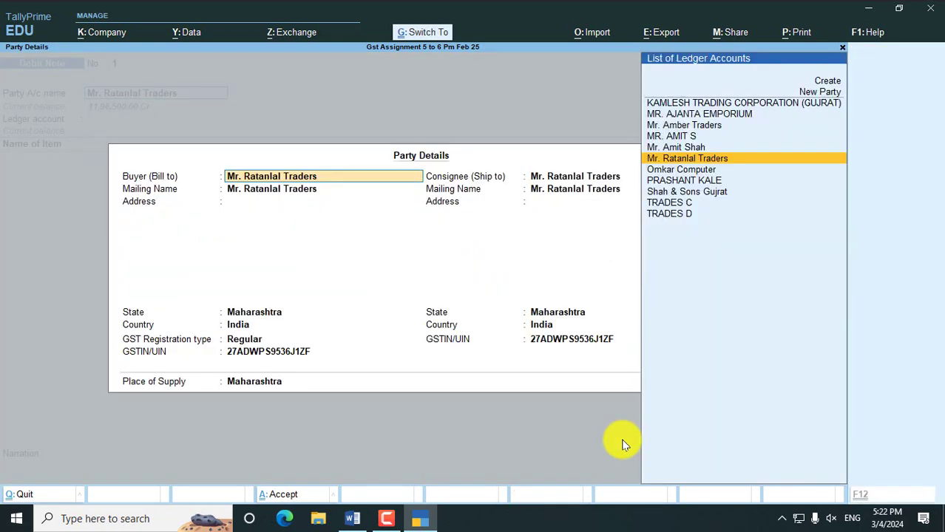
{"action": "key", "text": "ctrl+a"}
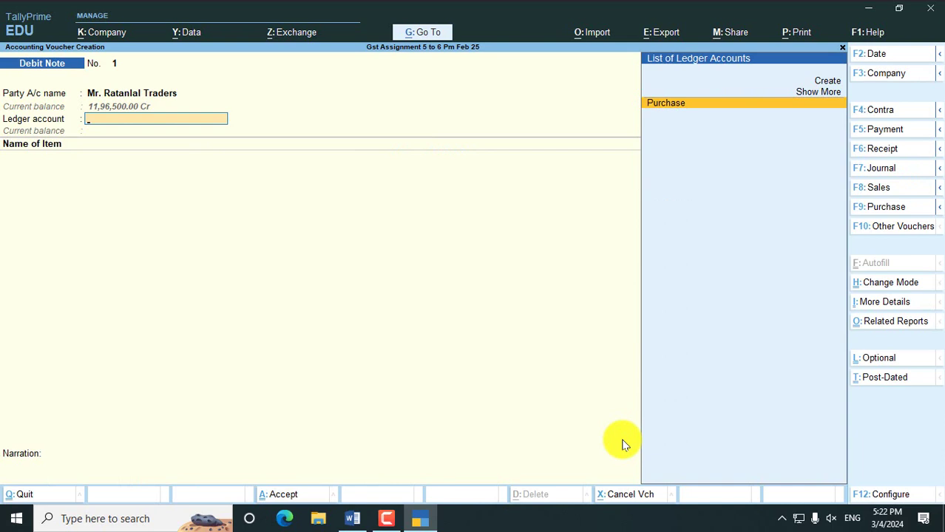
- Enter the Purchase ledger with 1 SAMSUNG GALAXY S9 from Main Location at 42,000.00
{"action": "key", "text": "Return"}
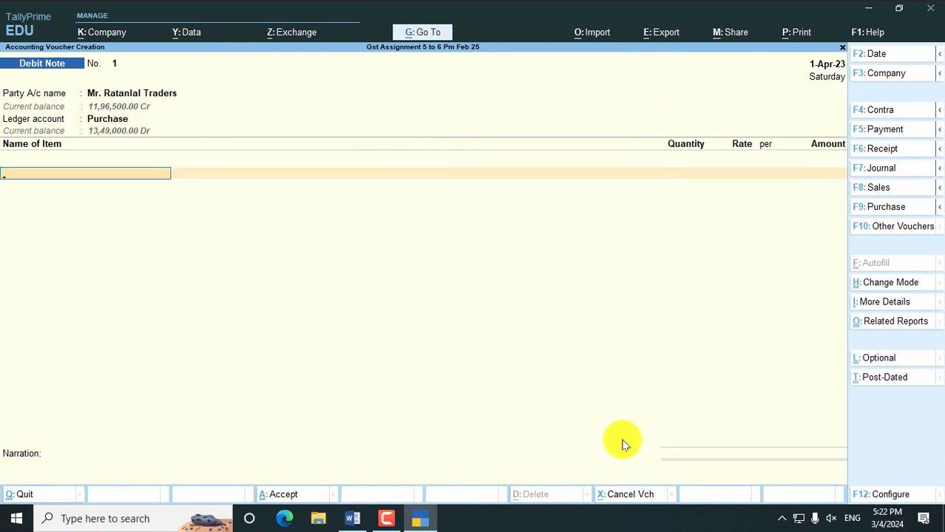
{"action": "type", "text": "SA"}
{"action": "key", "text": "Down"}
{"action": "key", "text": "Down"}
{"action": "key", "text": "Down"}
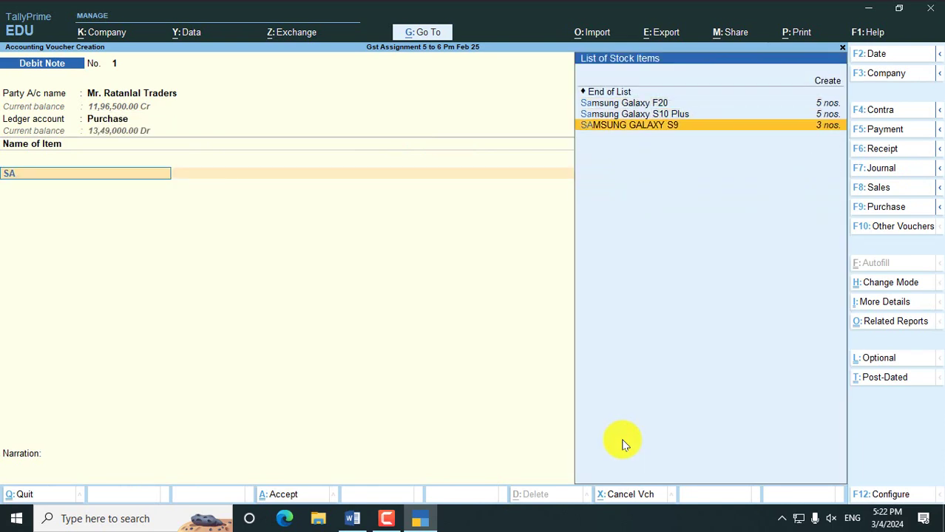
{"action": "key", "text": "Return"}
{"action": "type", "text": "MAIN"}
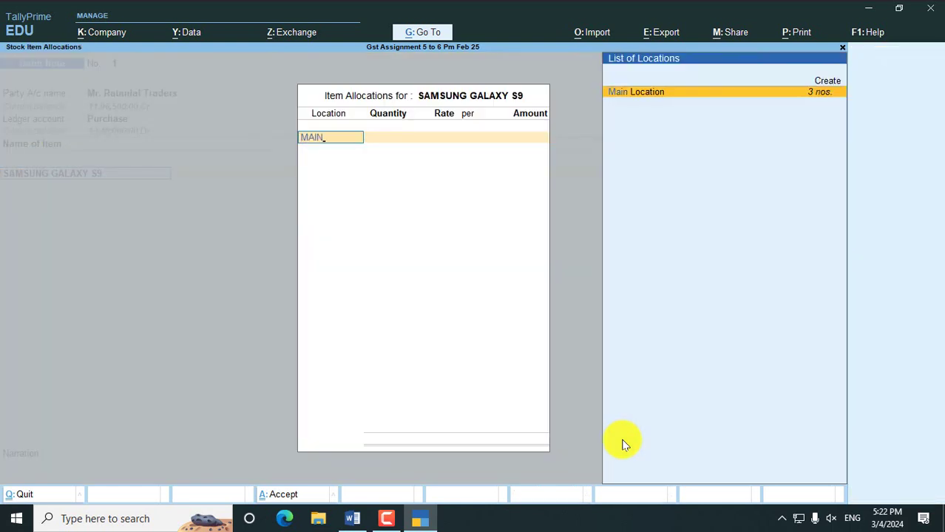
{"action": "key", "text": "Return"}
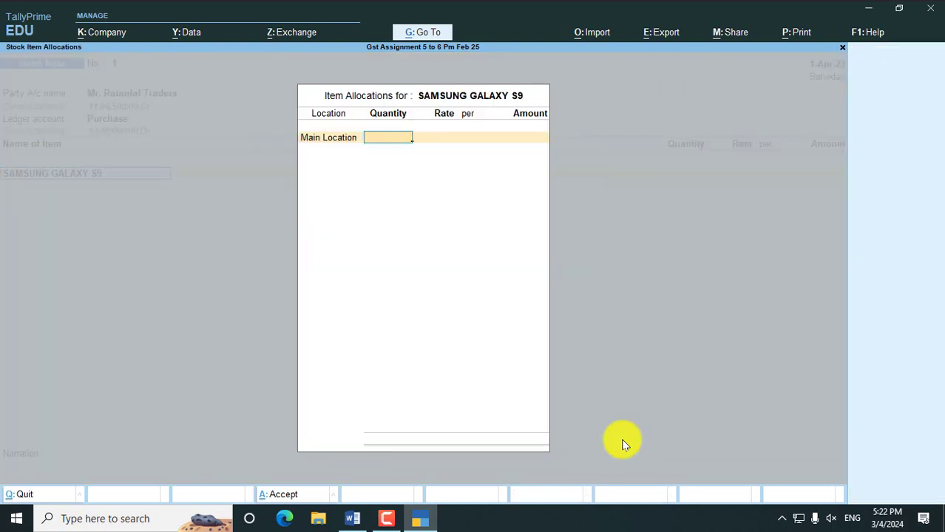
{"action": "type", "text": "1"}
{"action": "key", "text": "Return"}
{"action": "key", "text": "Return"}
{"action": "key", "text": "Return"}
{"action": "key", "text": "Return"}
{"action": "key", "text": "Return"}
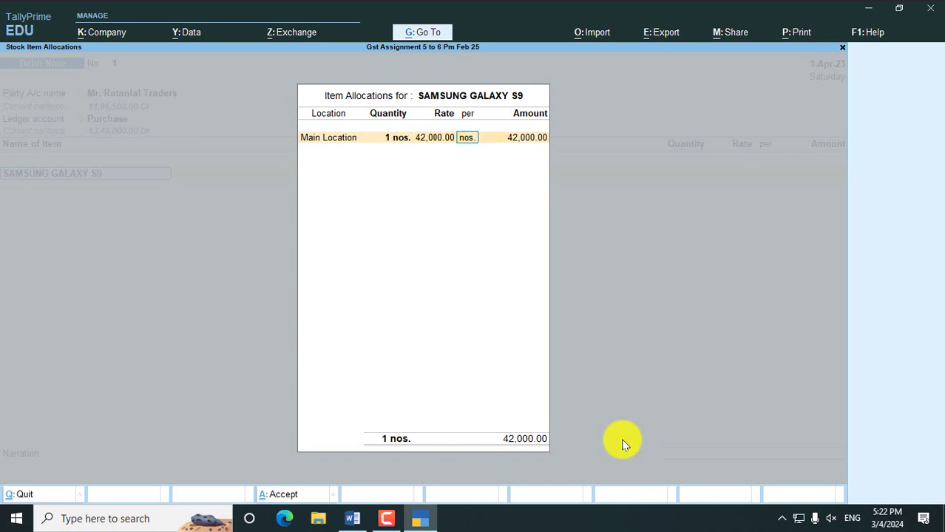
{"action": "key", "text": "Return"}
{"action": "key", "text": "Return"}
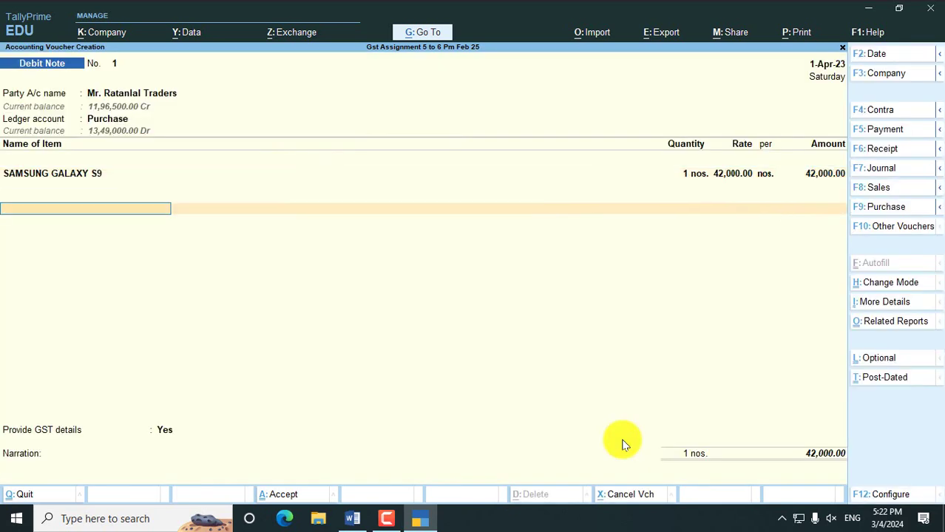
- Add Cgst and Sgst ledgers at 2,520.00 each, bringing the total to 47,040.00
{"action": "type", "text": "cgs"}
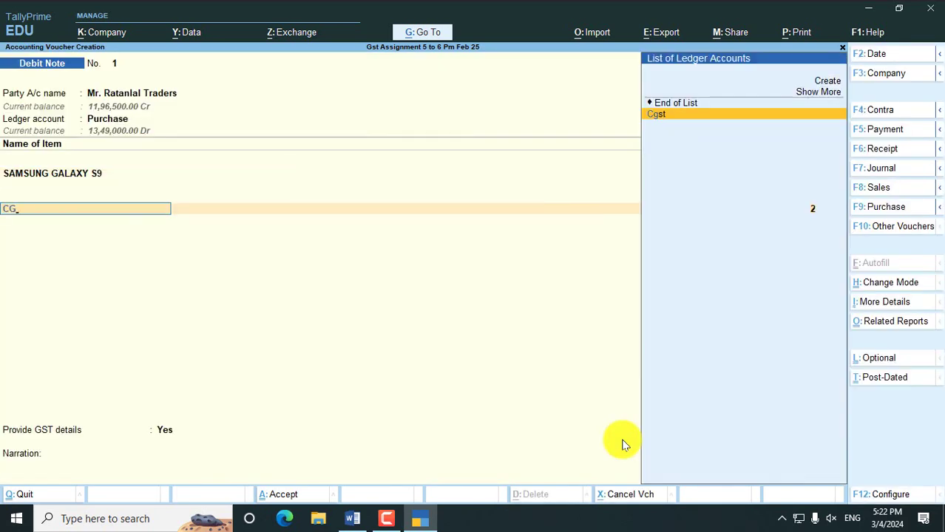
{"action": "key", "text": "Return"}
{"action": "type", "text": "sgs"}
{"action": "key", "text": "Return"}
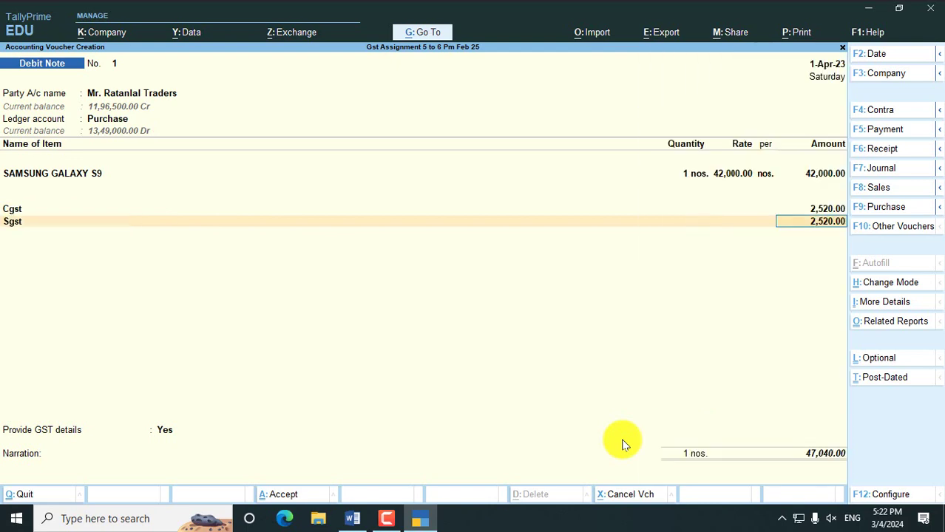
{"action": "key", "text": "Return"}
{"action": "key", "text": "Return"}
{"action": "key", "text": "Return"}
{"action": "key", "text": "Return"}
{"action": "key", "text": "Return"}
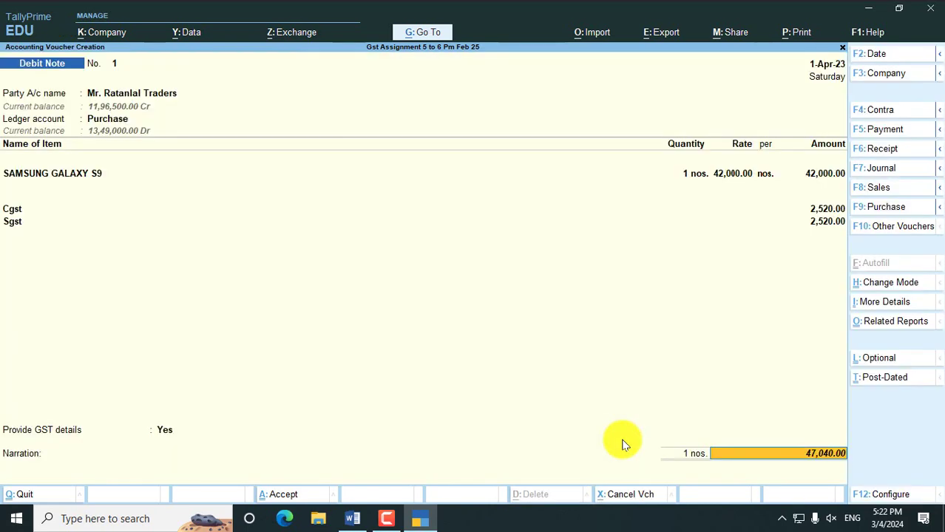
{"action": "key", "text": "Return"}
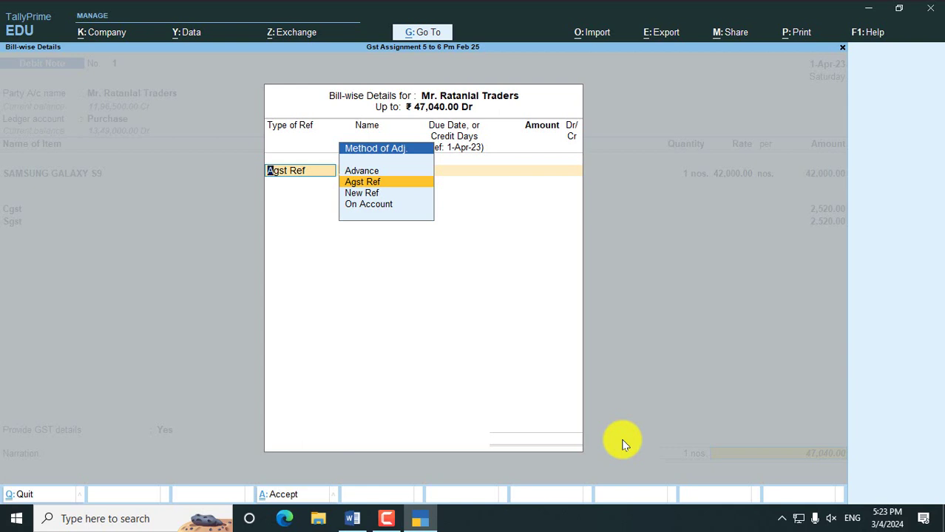
- Adjust Debit Note No. 1 against pending bill RT-001 for 47,040.00 Dr and save it
{"action": "key", "text": "Return"}
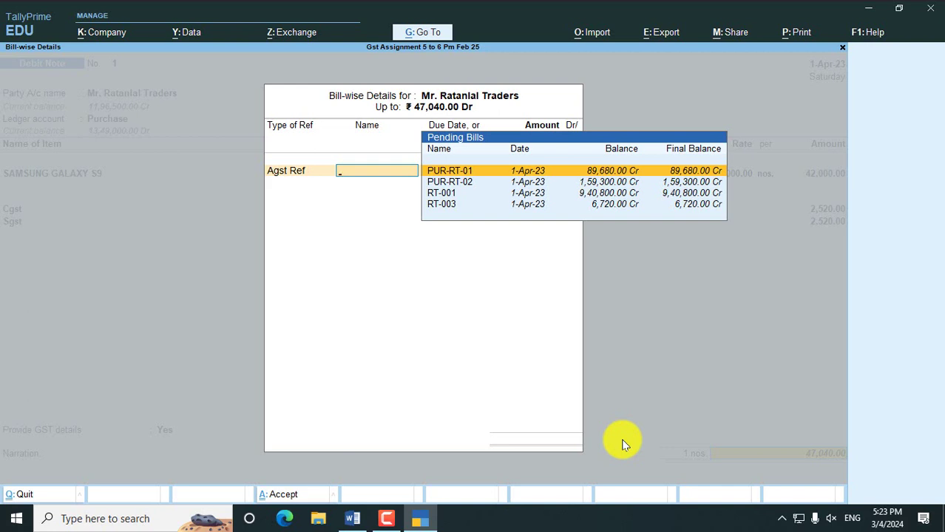
{"action": "key", "text": "alt+Tab"}
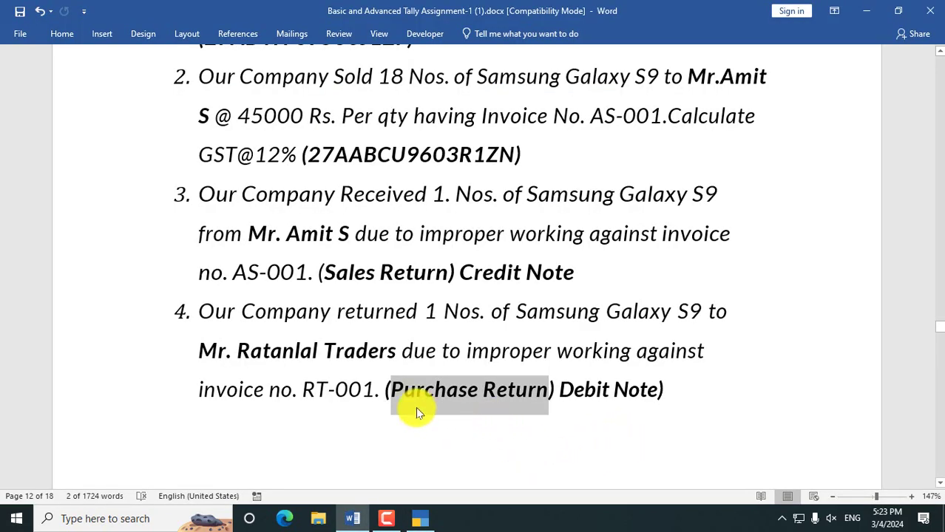
{"action": "key", "text": "alt+Tab"}
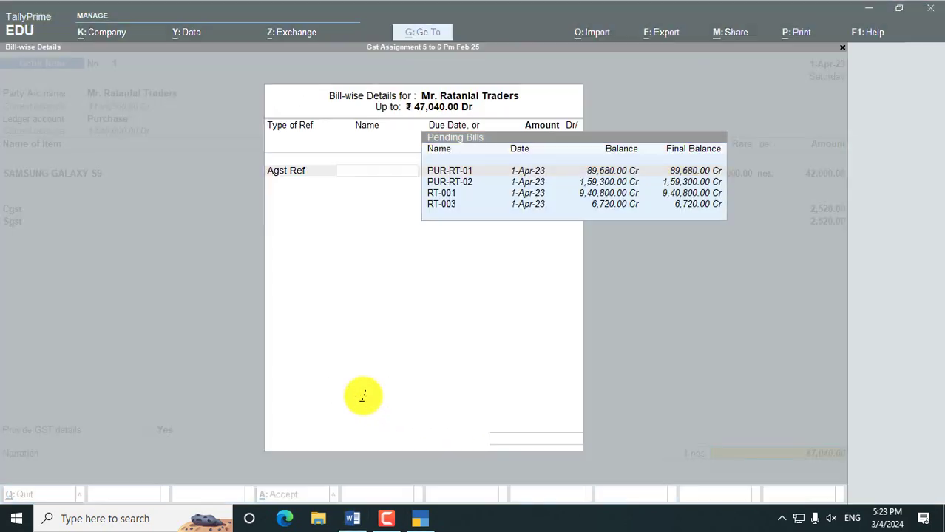
{"action": "key", "text": "Down"}
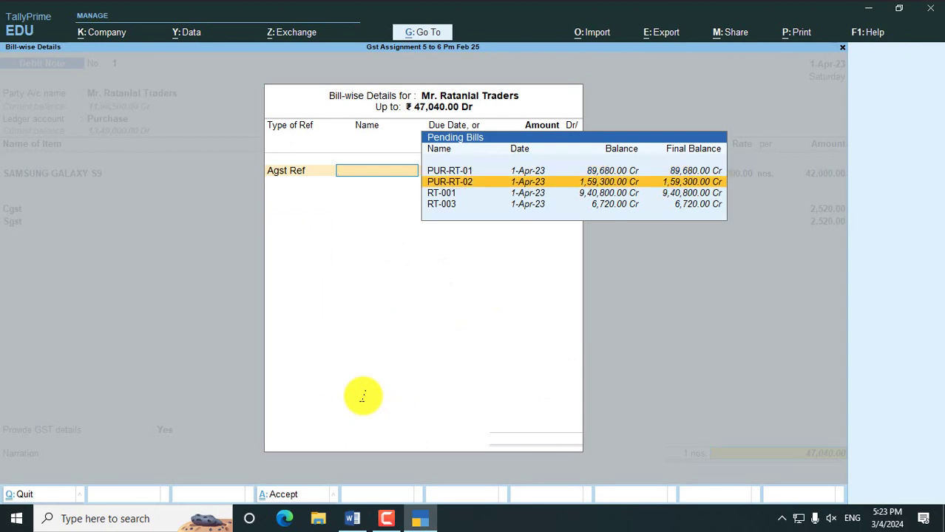
{"action": "key", "text": "Down"}
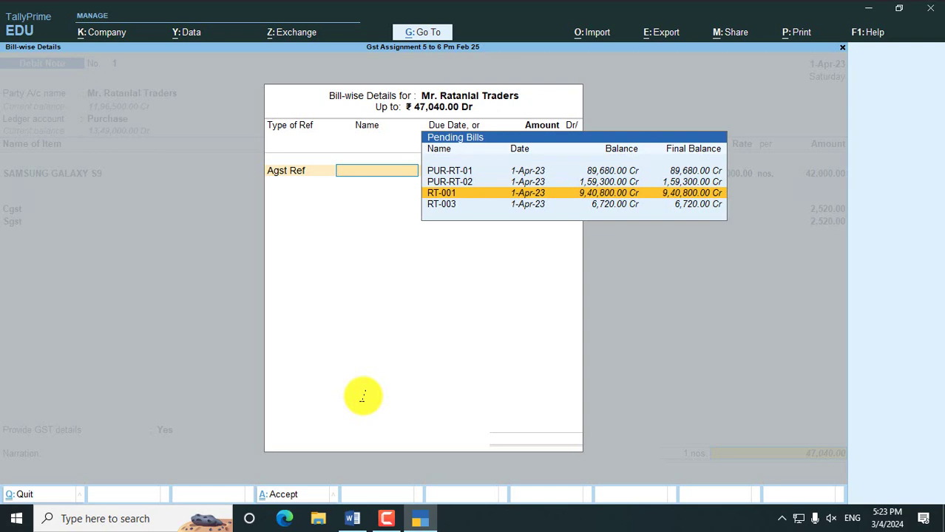
{"action": "key", "text": "Return"}
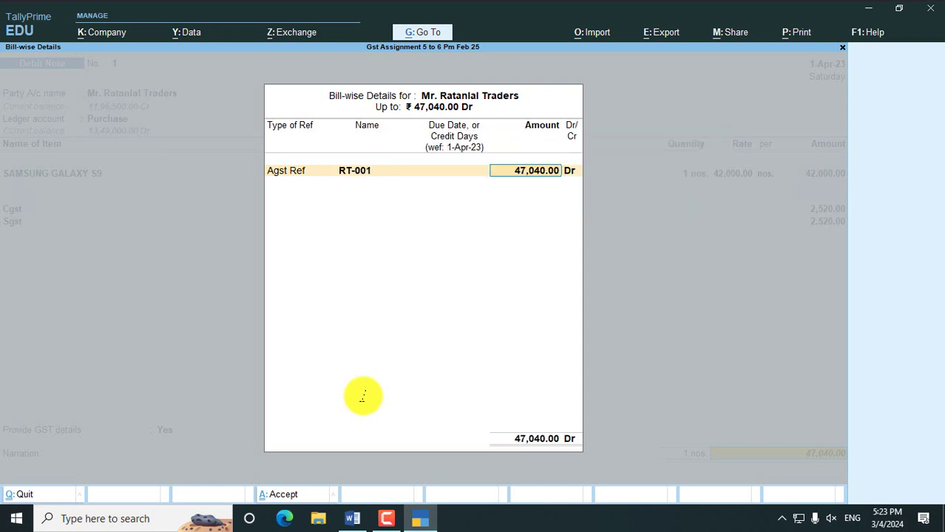
{"action": "key", "text": "Return"}
{"action": "key", "text": "Return"}
{"action": "key", "text": "Return"}
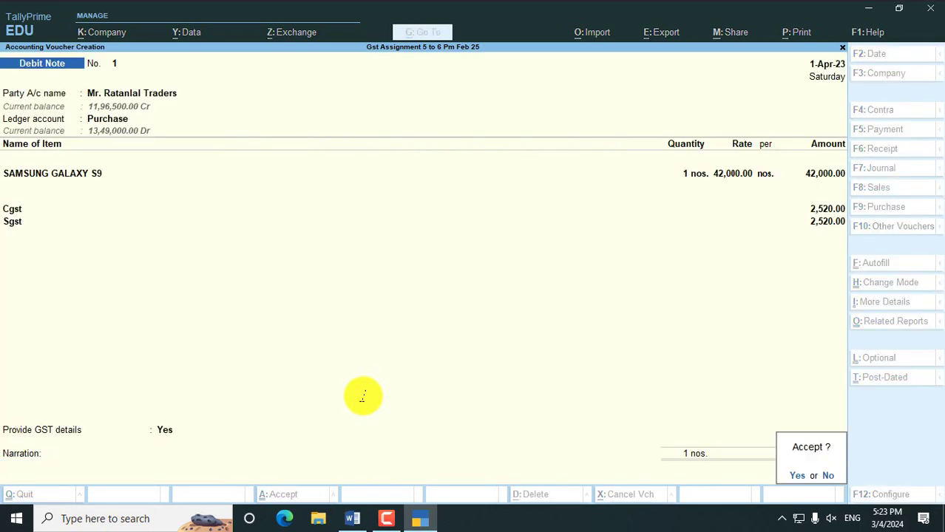
{"action": "key", "text": "Return"}
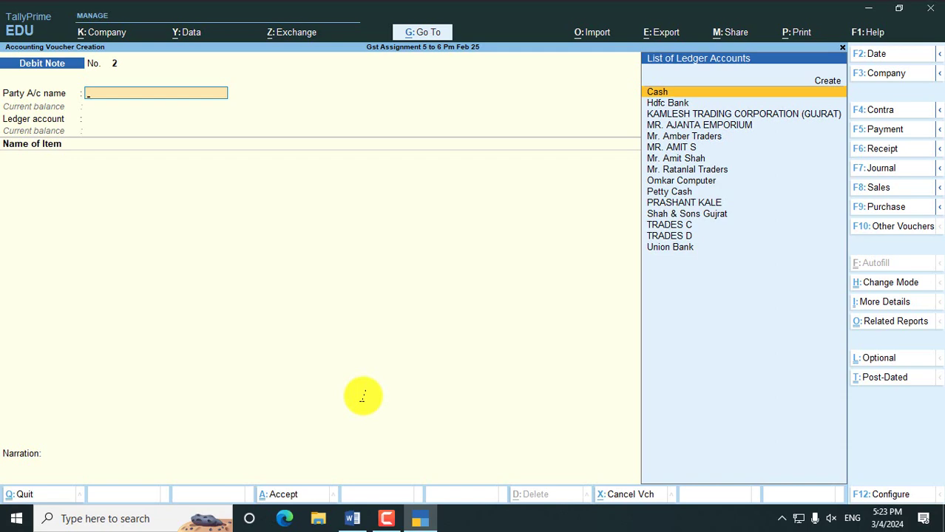
- Check the voucher statistics for one Credit Note and one Debit Note, then return to Gateway
{"action": "key", "text": "Escape"}
{"action": "key", "text": "Escape"}
{"action": "key", "text": "Escape"}
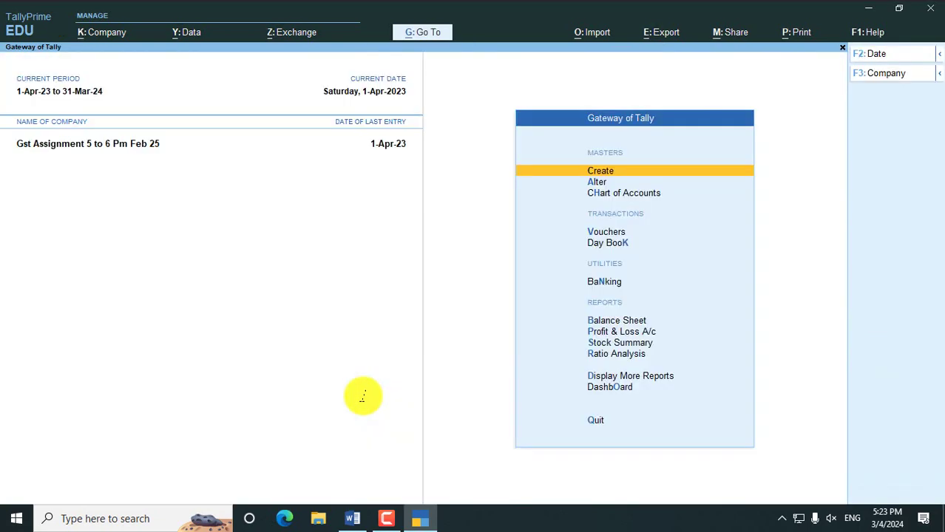
{"action": "key", "text": "d"}
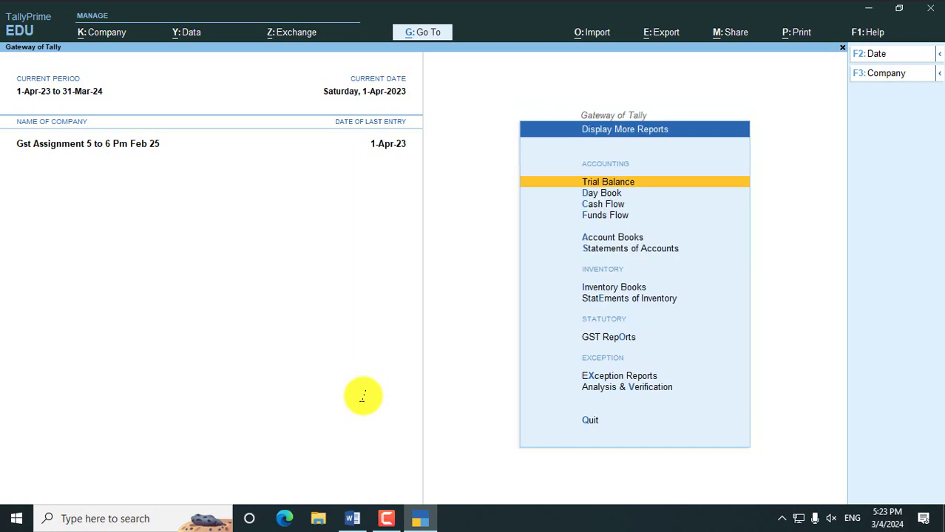
{"action": "key", "text": "s"}
{"action": "key", "text": "s"}
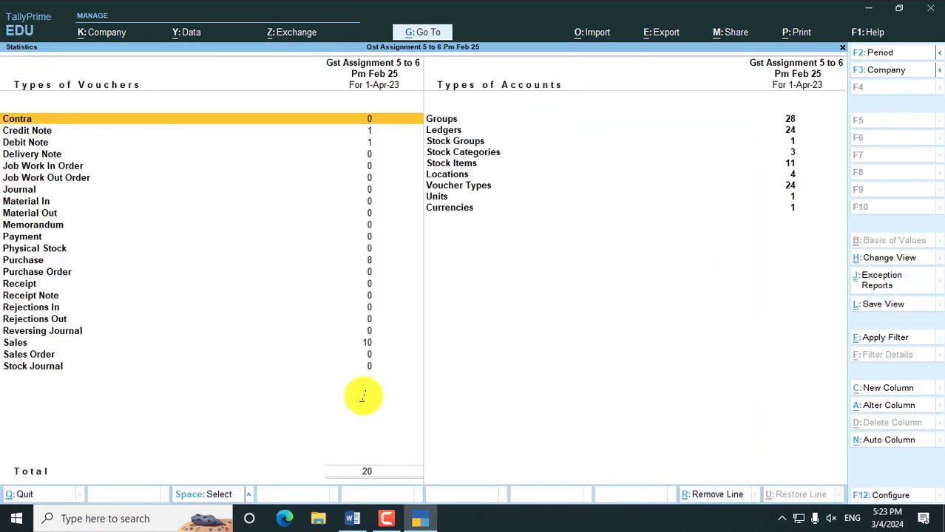
{"action": "key", "text": "Down"}
{"action": "key", "text": "Down"}
{"action": "key", "text": "Up"}
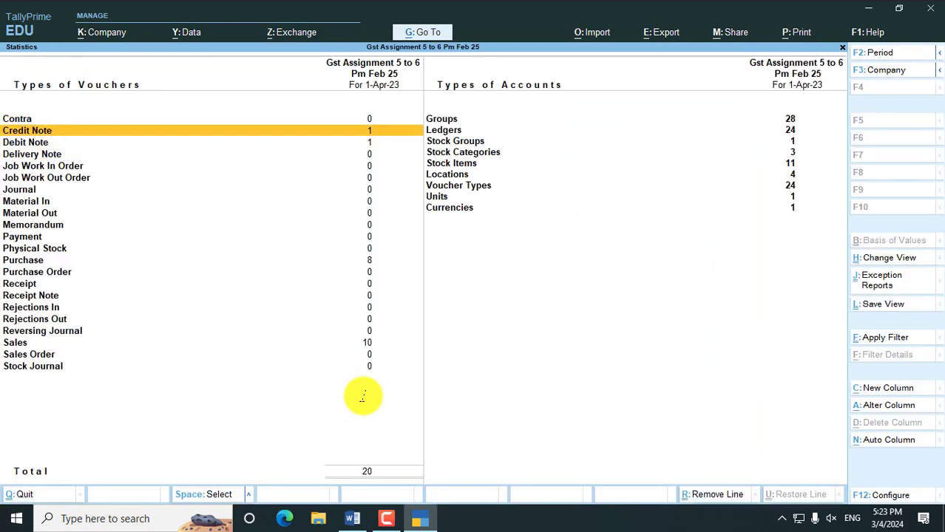
{"action": "key", "text": "Down"}
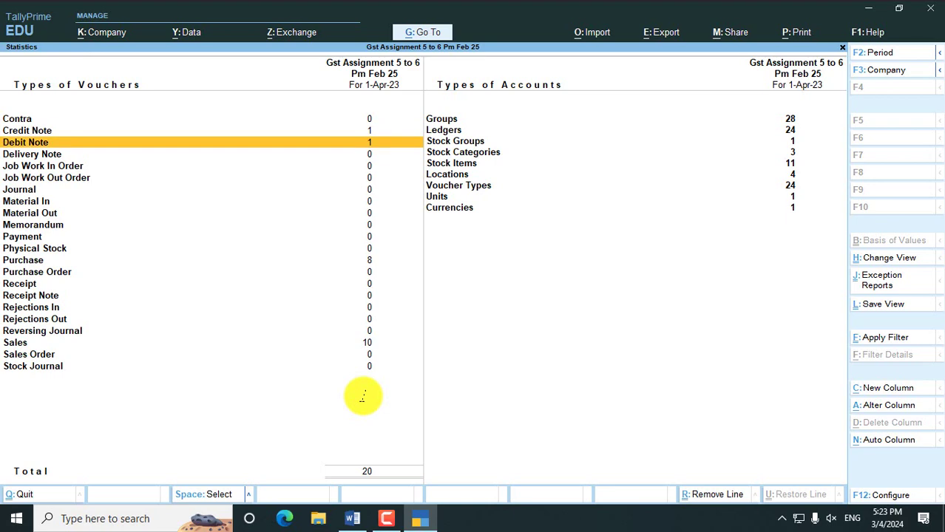
{"action": "key", "text": "Escape"}
{"action": "key", "text": "Escape"}
{"action": "key", "text": "Escape"}
{"action": "key", "text": "Escape"}
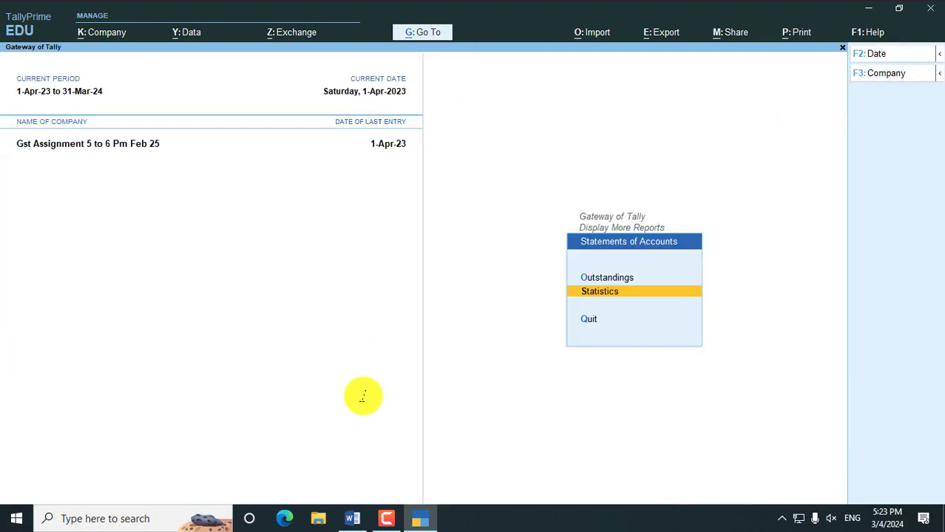
{"action": "key", "text": "Escape"}
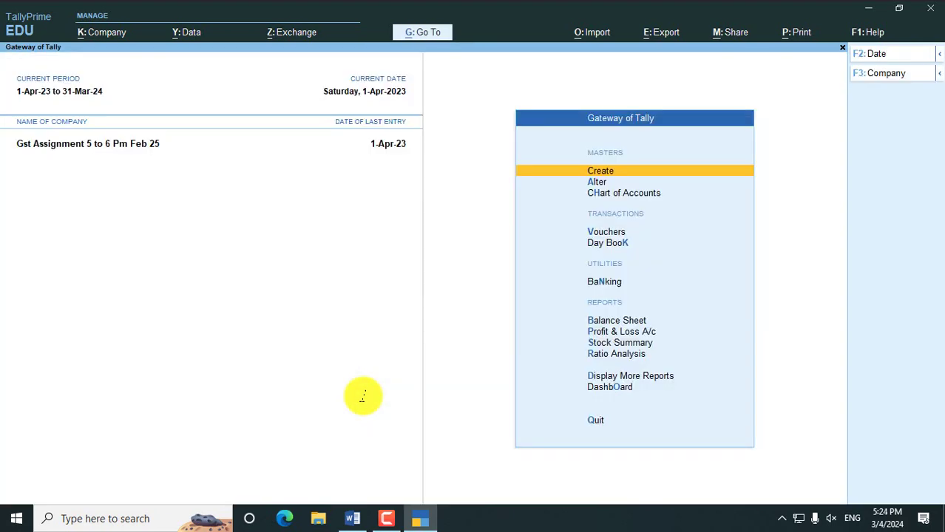